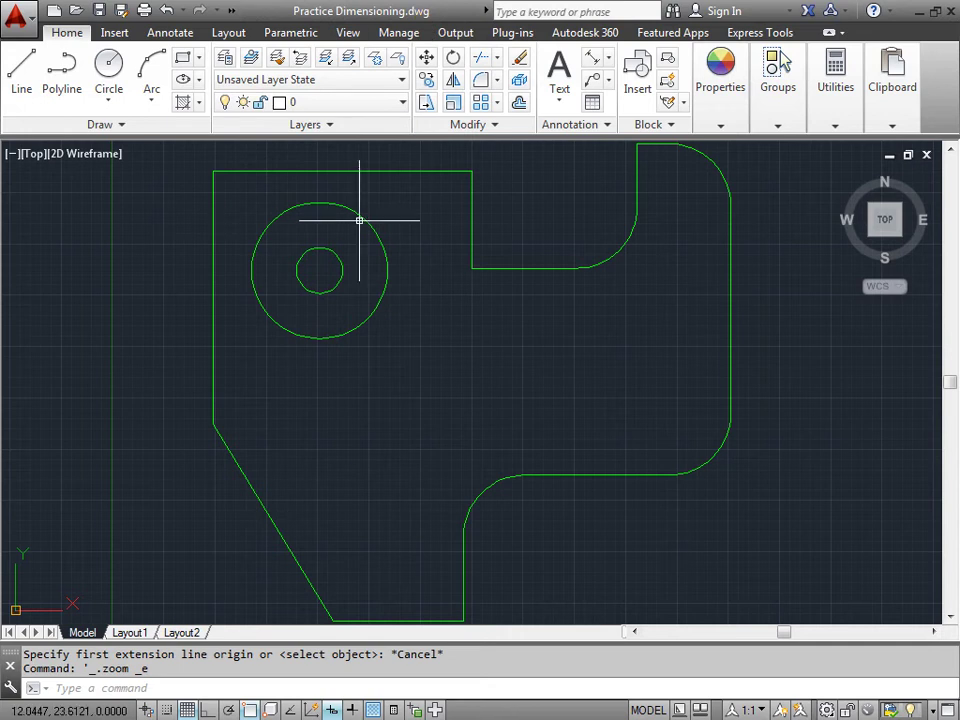
Open the file browser, cancel it, and pan so the part and origin fit the view
click(76, 10)
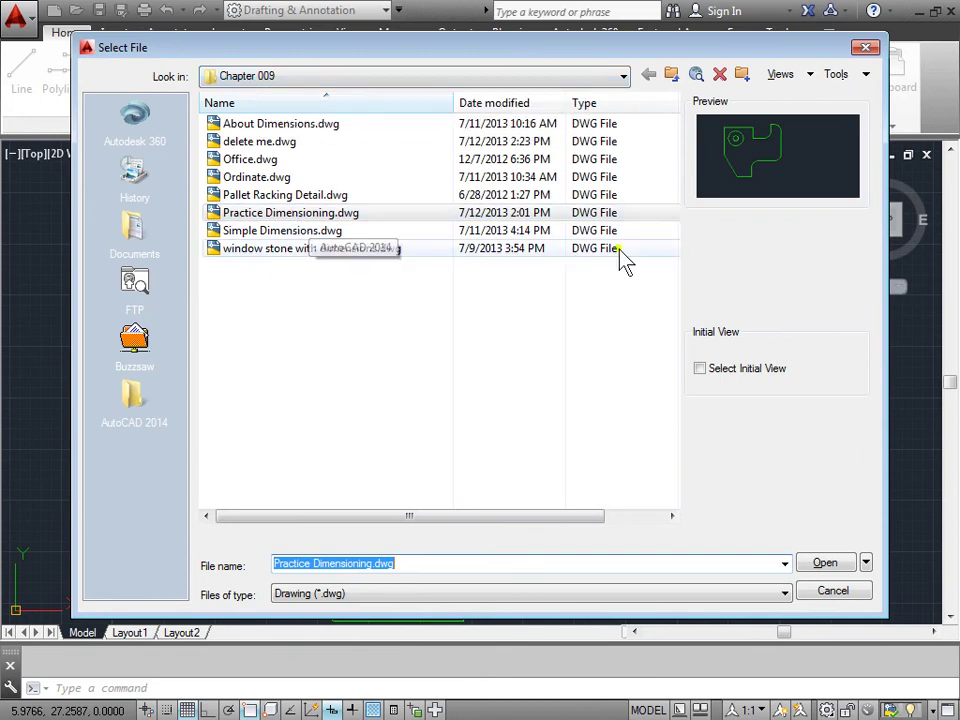
click(822, 590)
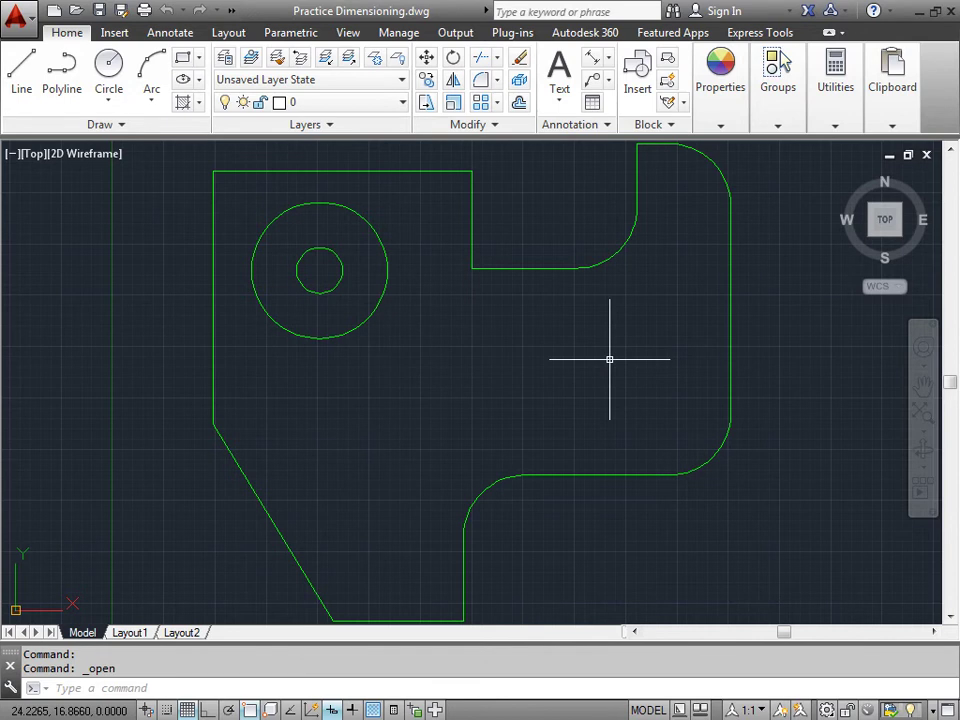
scroll(609, 358, down, 2)
middle_drag(611, 357, 452, 360)
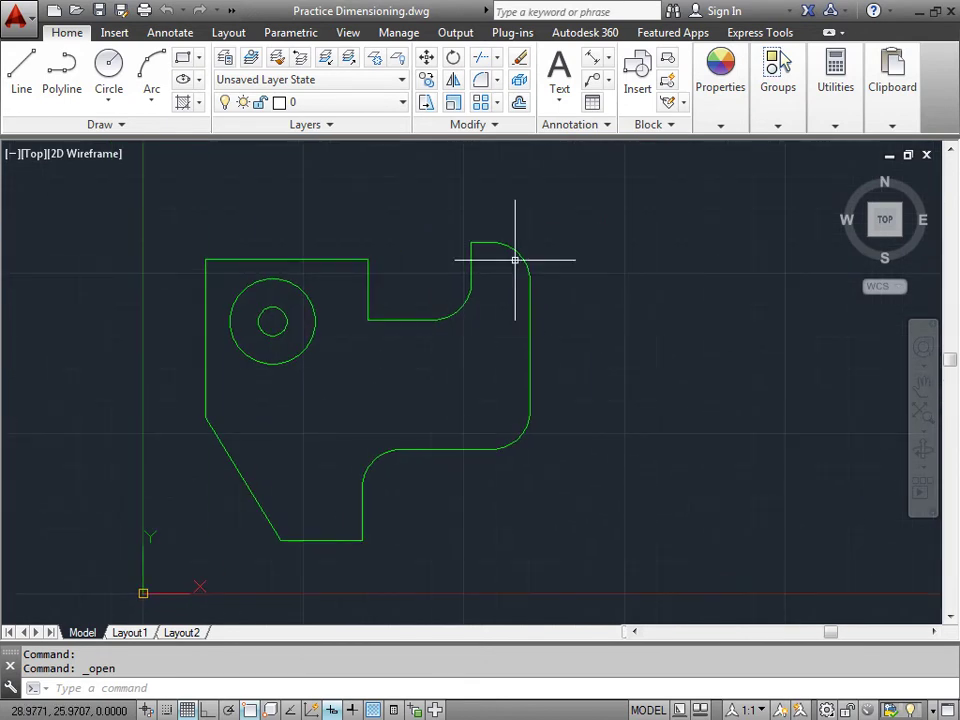
Add an aligned 11.2434 dimension to the slanted lower-left edge, then erase it
click(593, 66)
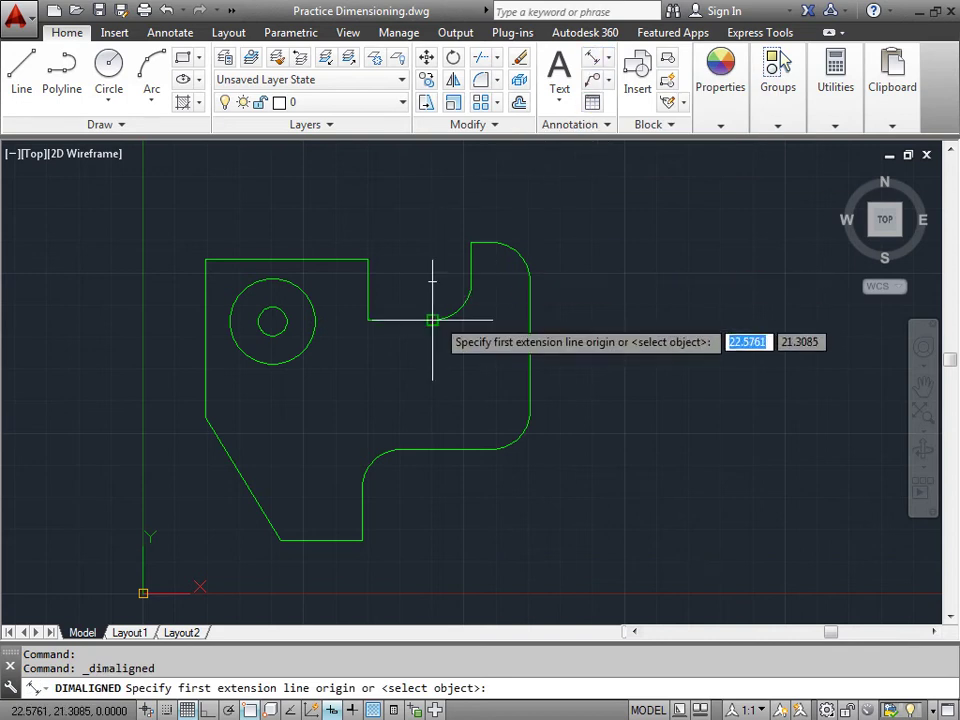
key(Return)
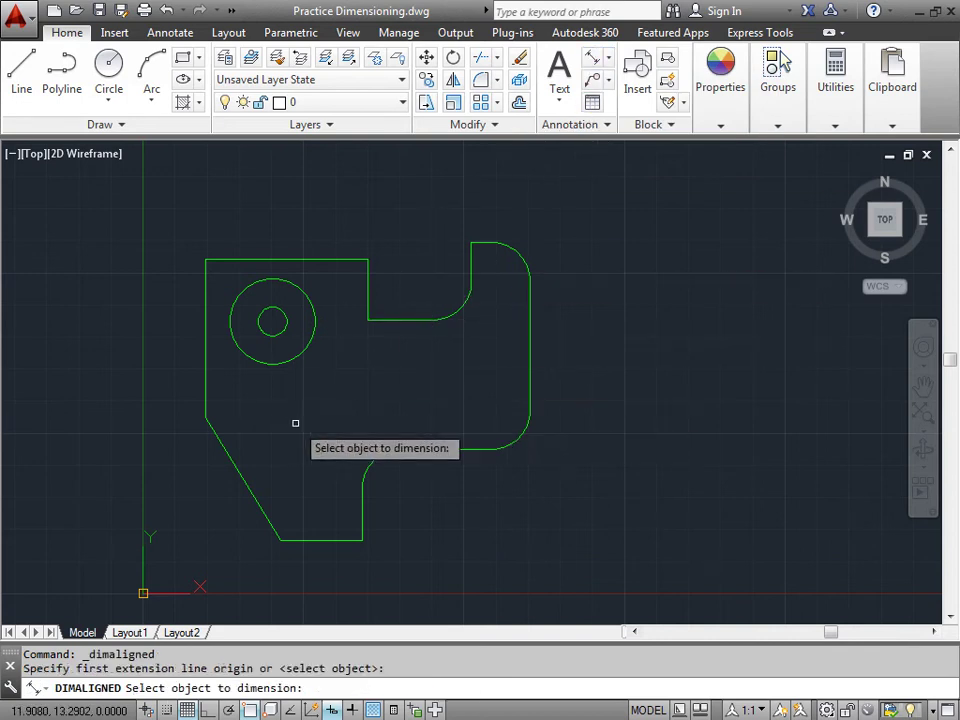
click(239, 470)
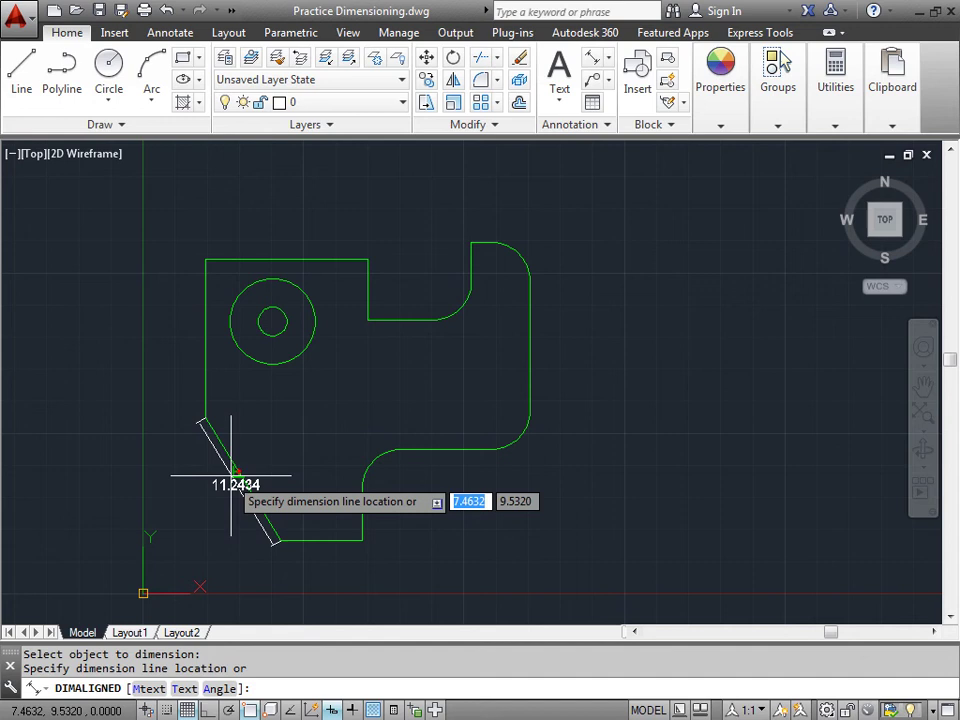
click(189, 498)
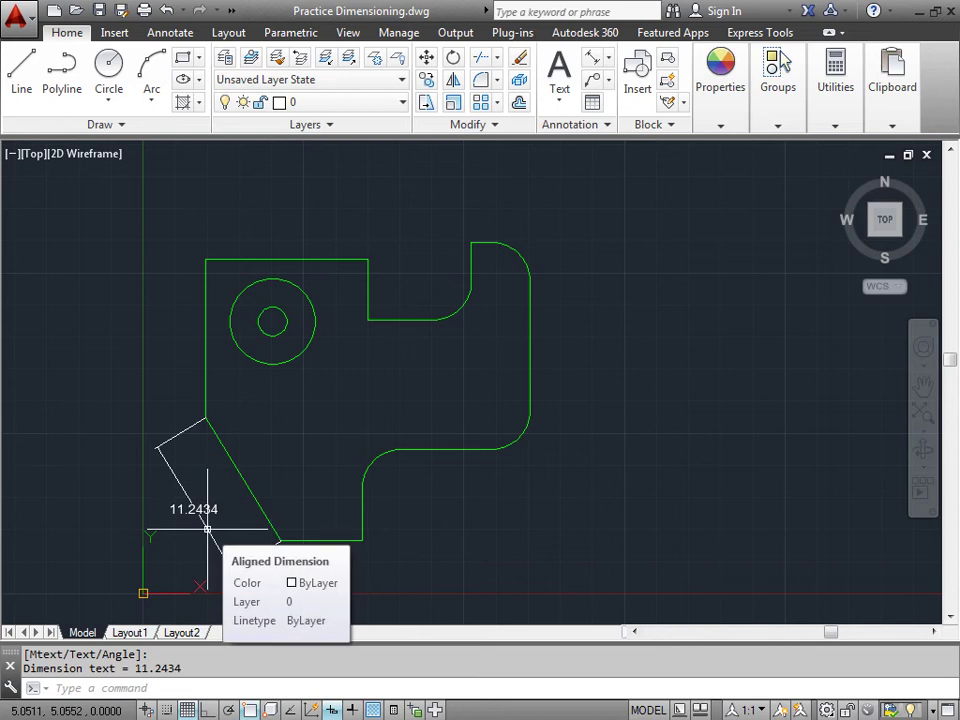
key(Escape)
click(204, 558)
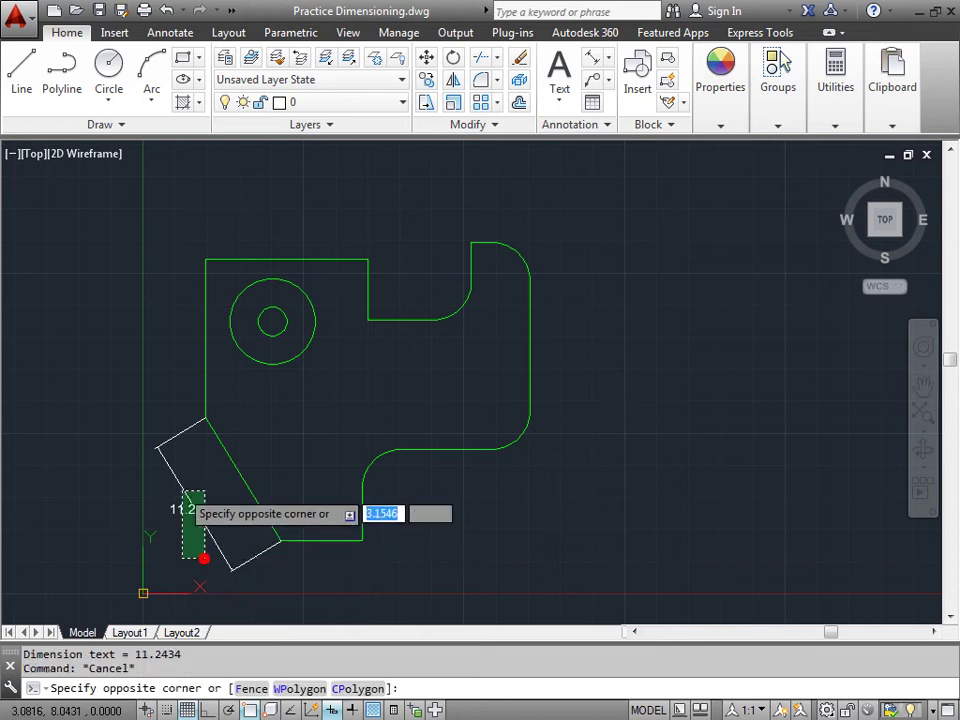
click(166, 473)
key(Delete)
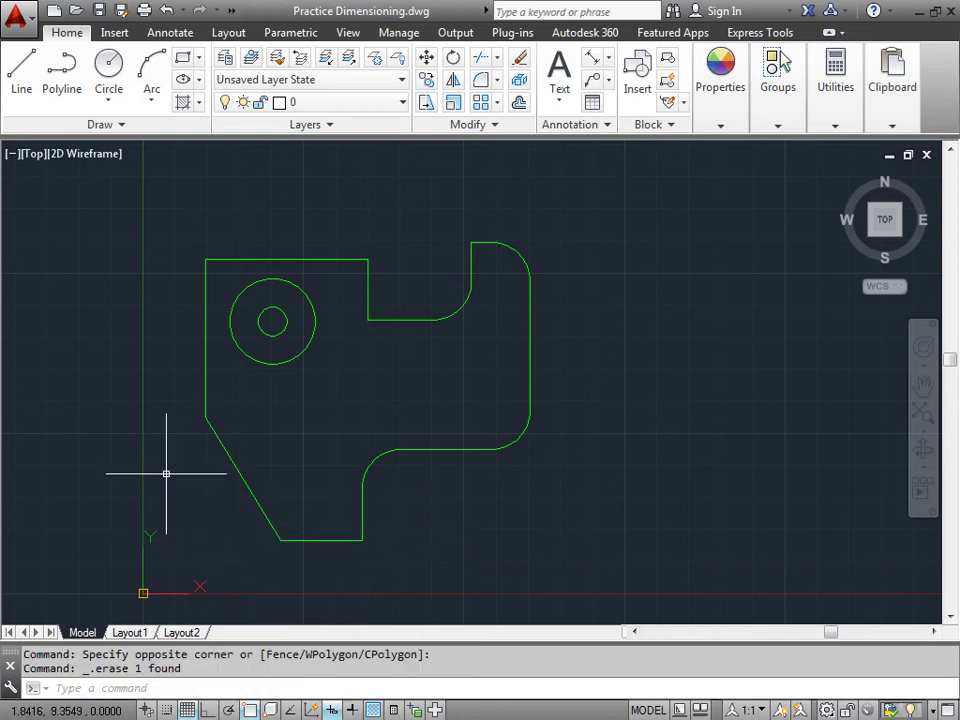
In Layer Properties Manager, create a new layer DIMS with colour red (index 1)
click(396, 102)
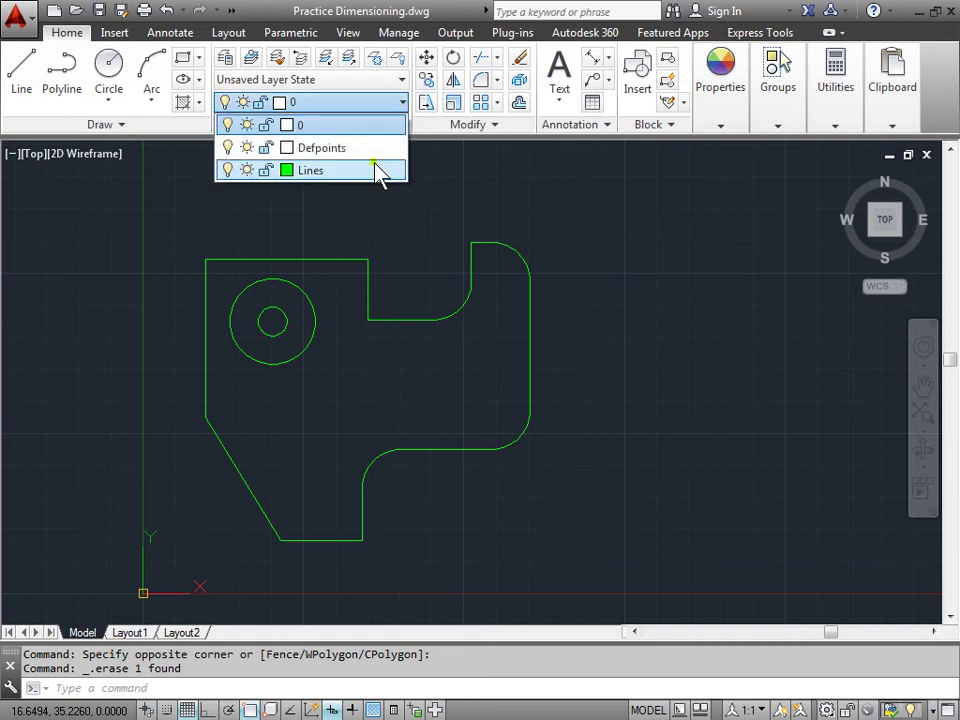
click(380, 11)
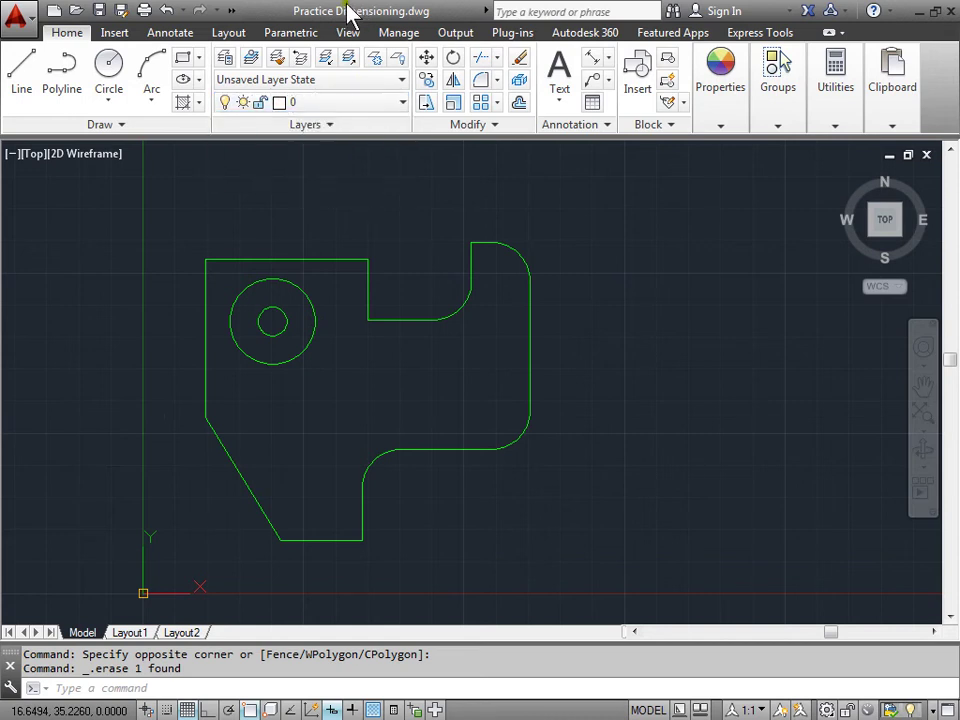
click(225, 60)
click(172, 279)
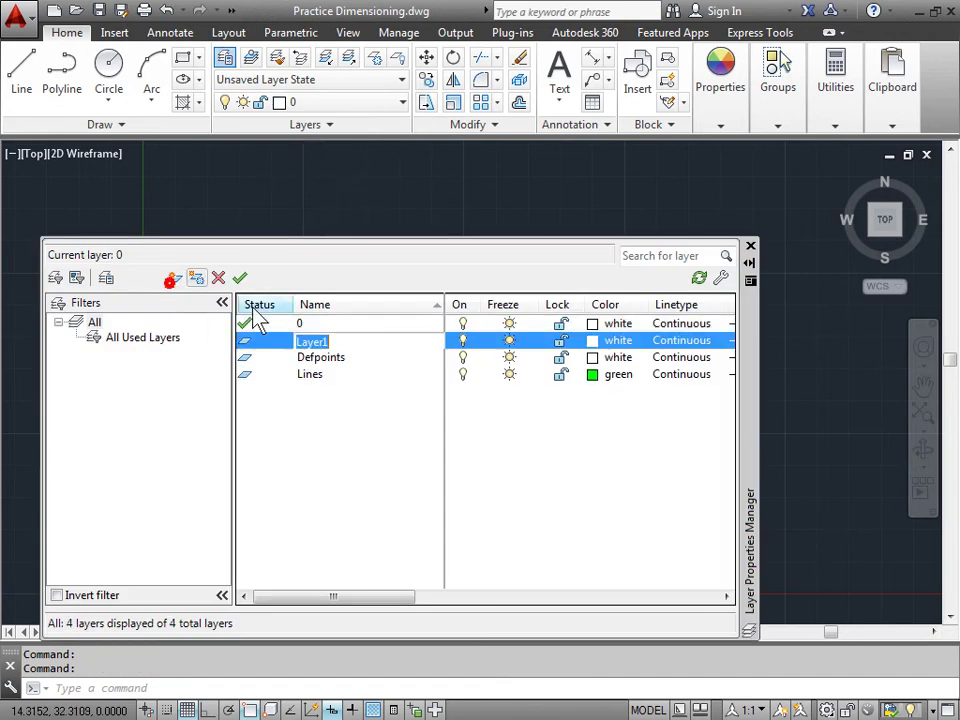
key(Caps_Lock)
text(DIMS)
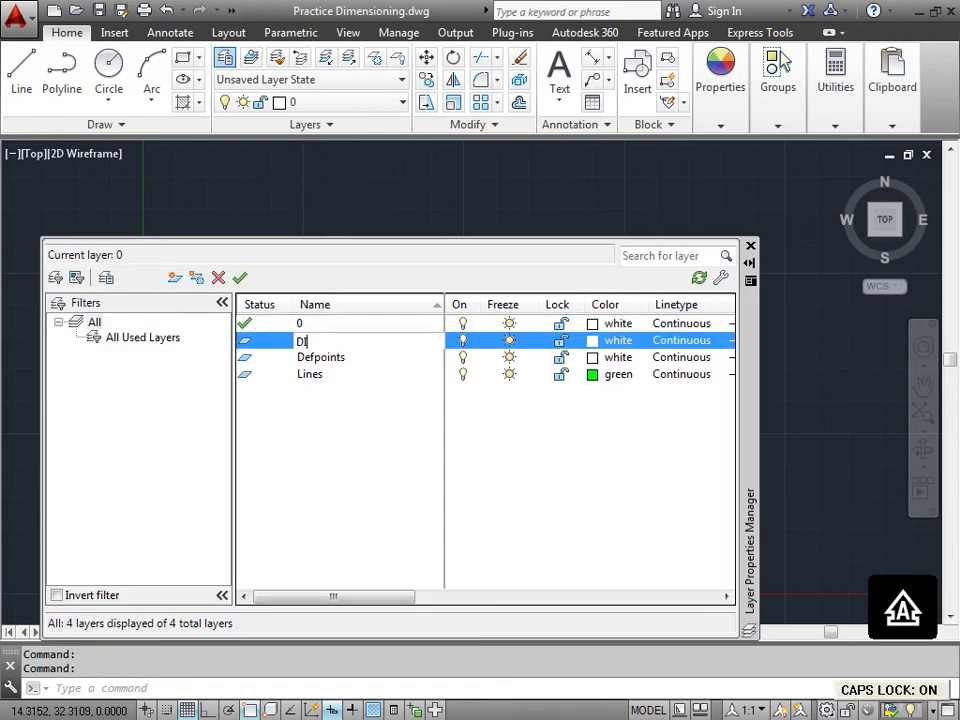
key(Caps_Lock)
key(Return)
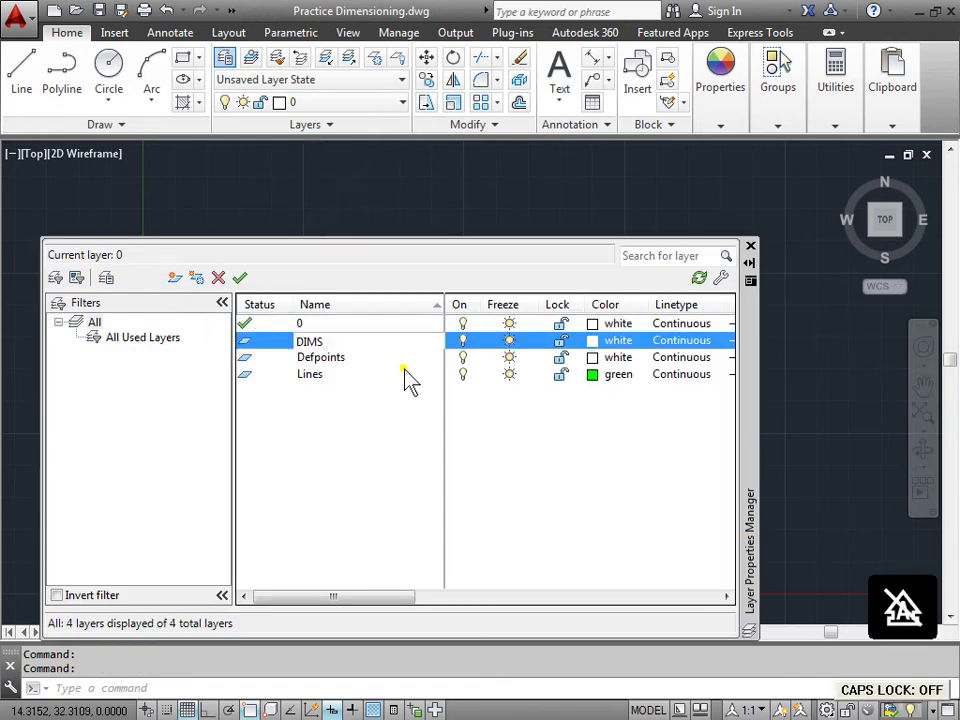
click(604, 343)
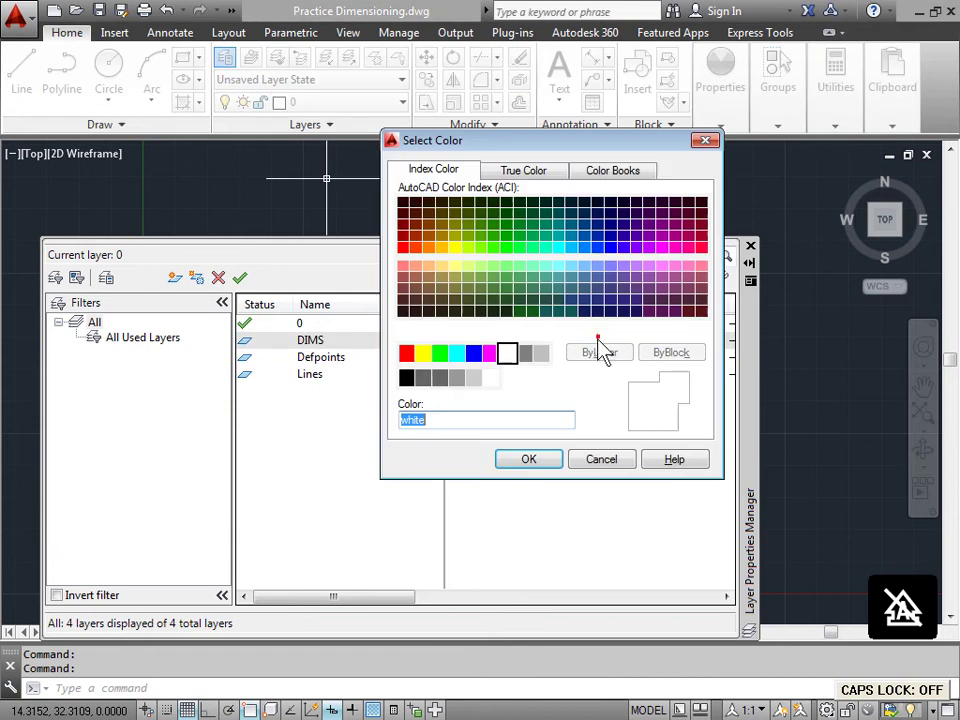
click(406, 353)
click(528, 459)
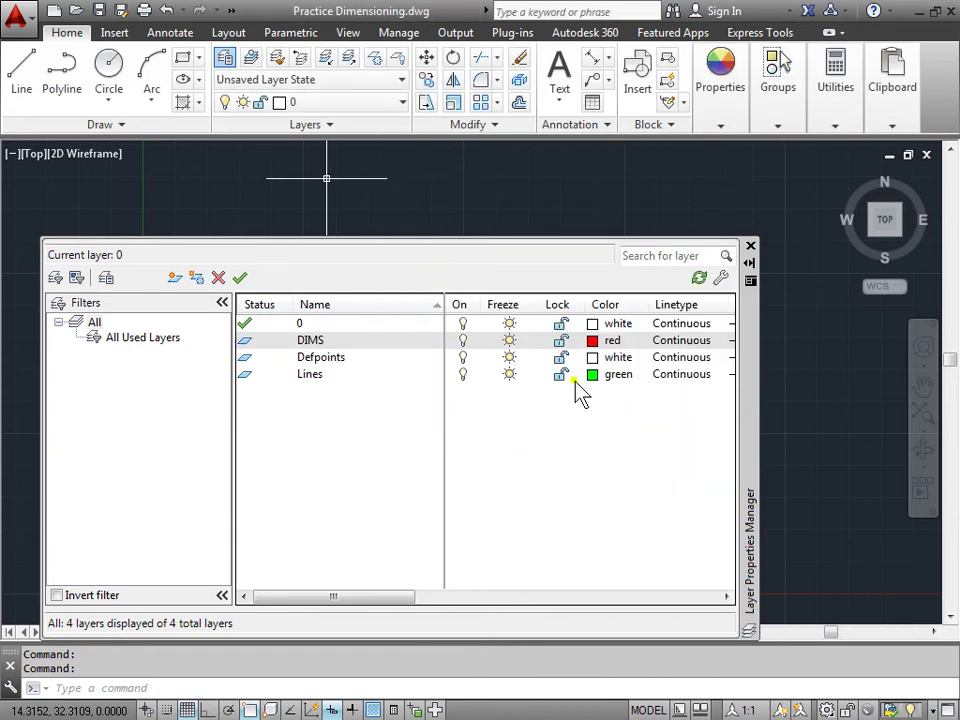
Close the layer manager and make DIMS the current layer
click(750, 246)
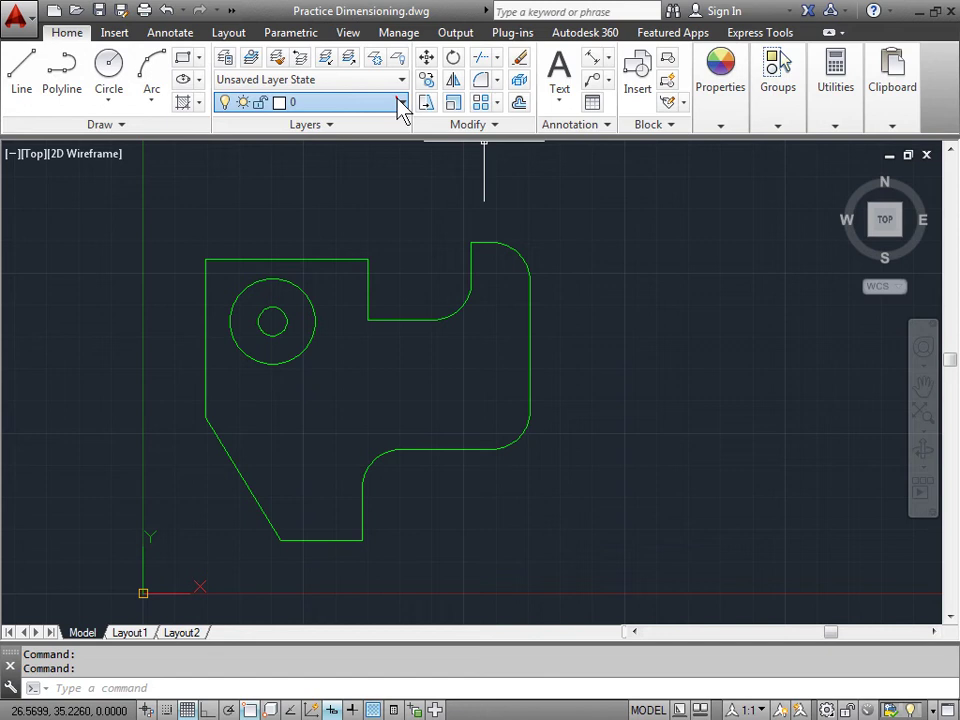
click(398, 103)
click(350, 176)
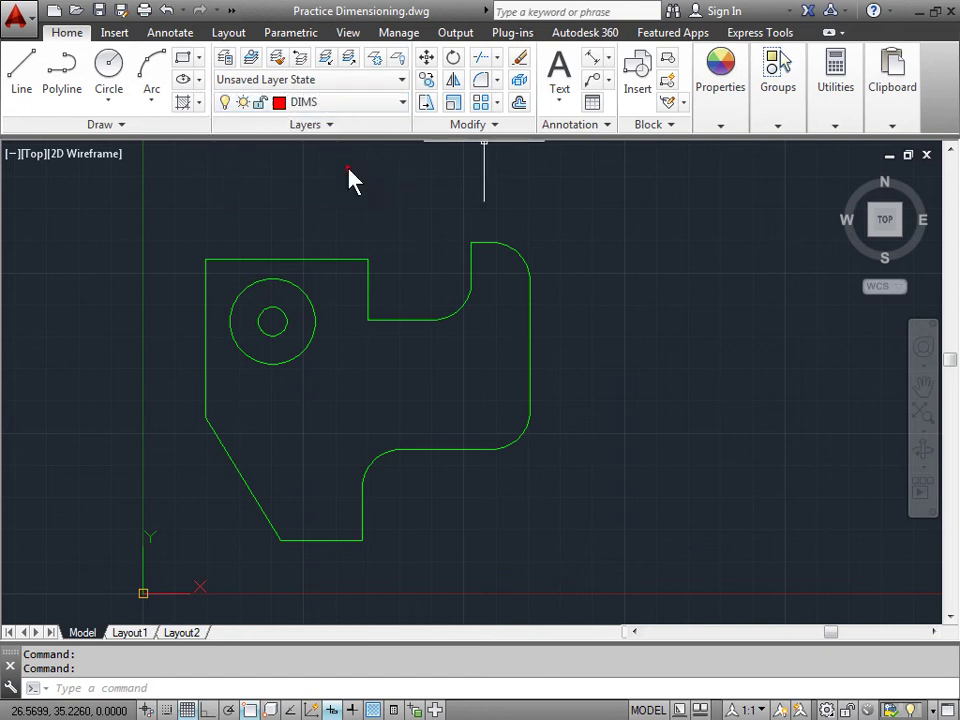
Add a red aligned 11.2434 dimension beside the slanted edge
click(595, 63)
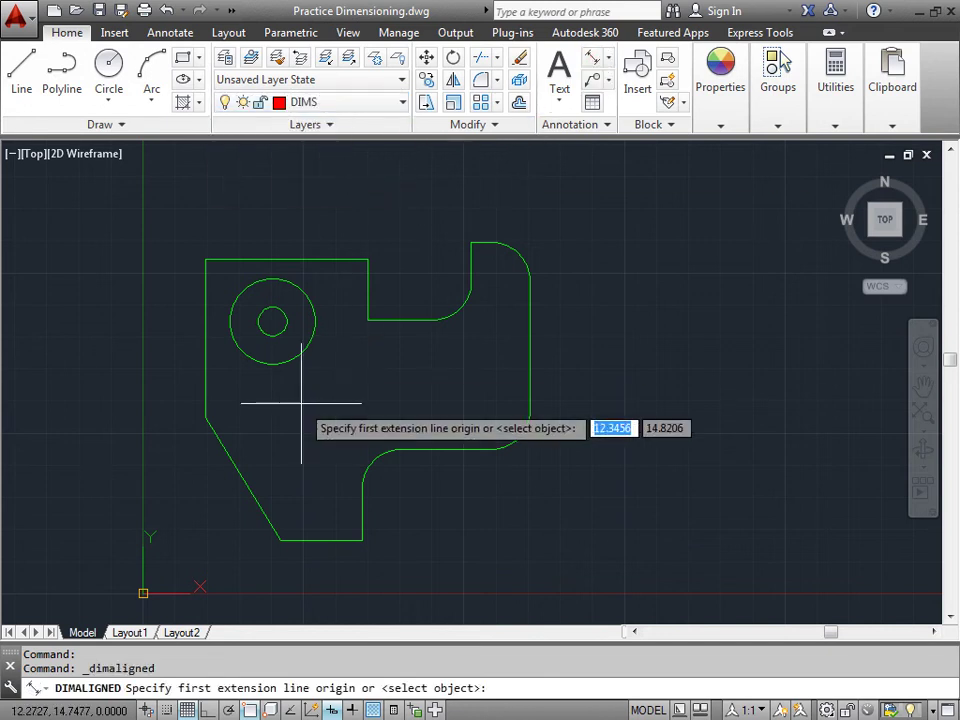
key(Return)
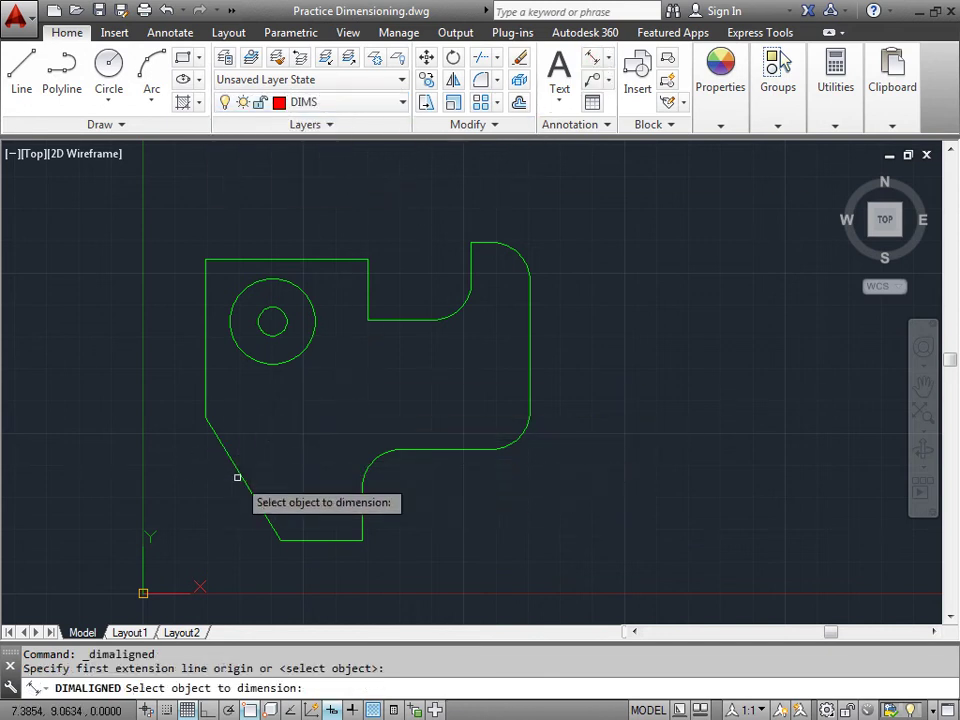
click(239, 476)
click(200, 507)
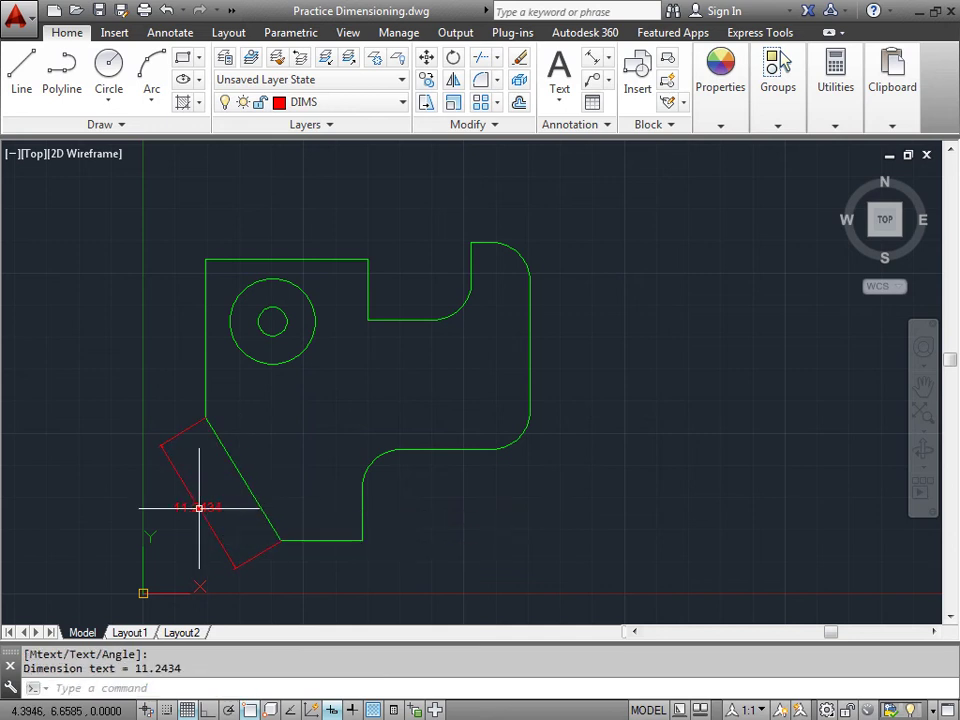
Add a linear 12.6331 dimension above the part's top edge
click(608, 57)
click(614, 87)
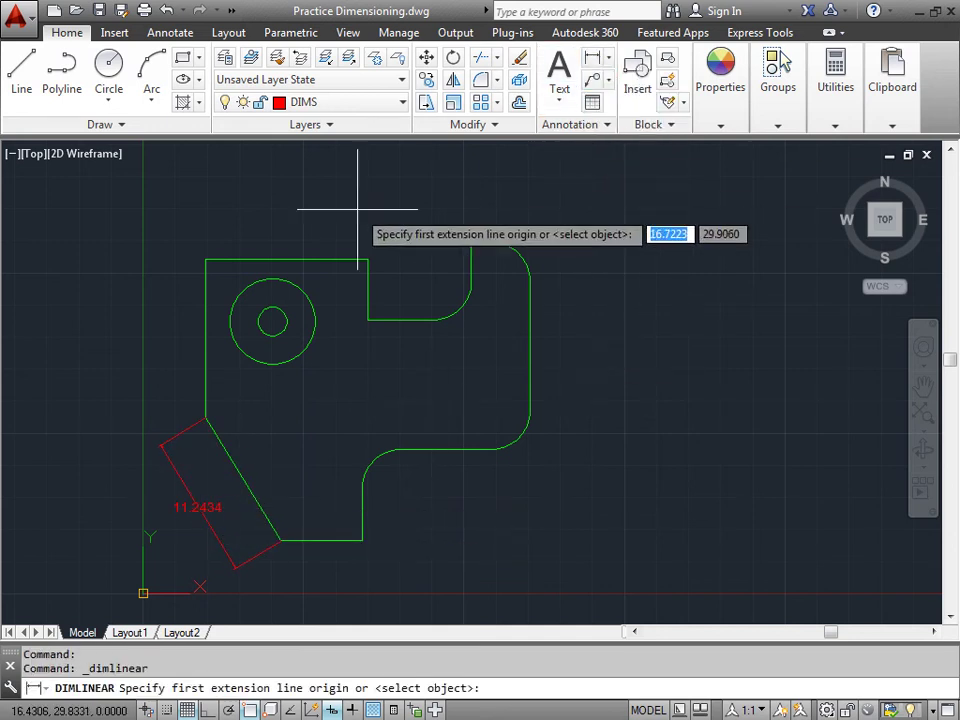
key(Return)
click(250, 260)
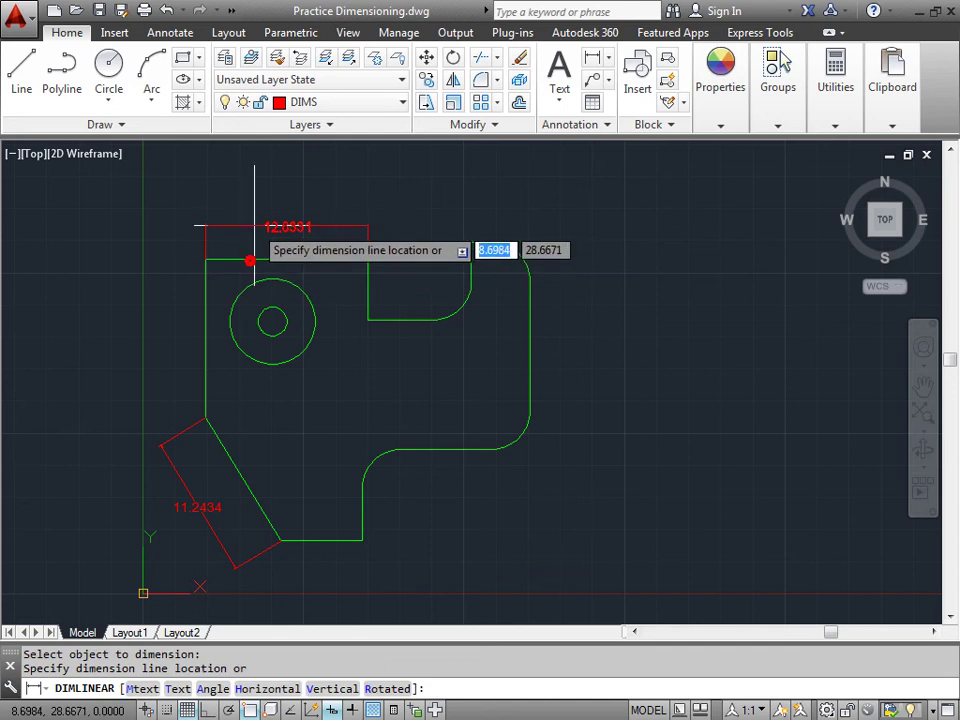
click(253, 213)
middle_drag(352, 408, 435, 357)
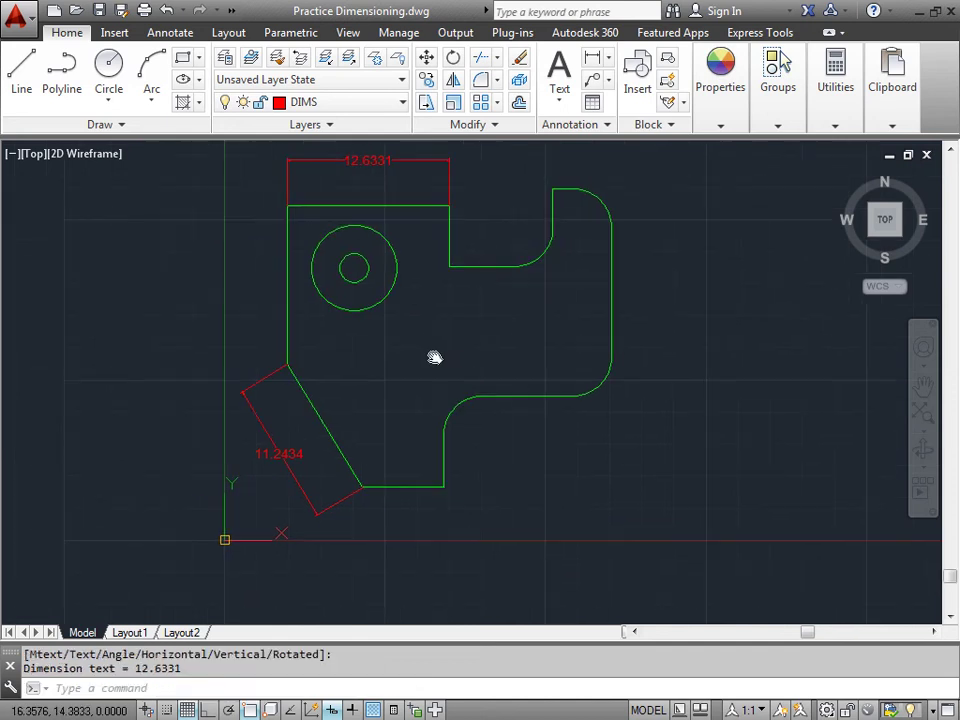
Dimension the upper-left edge with a vertical 12.3077 placed left of the part
key(Return)
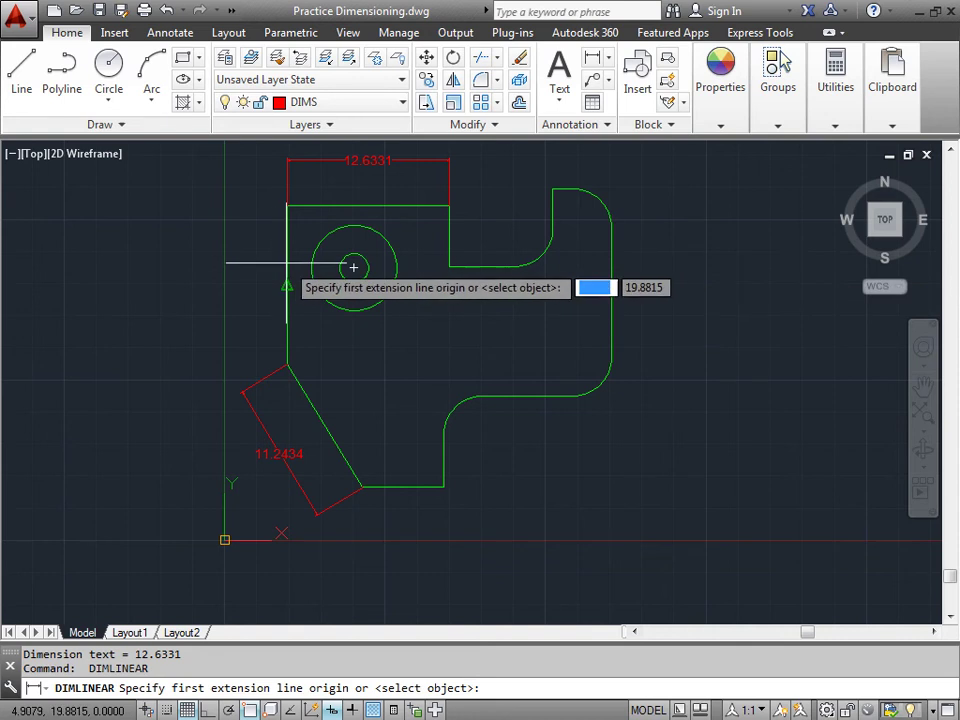
click(286, 273)
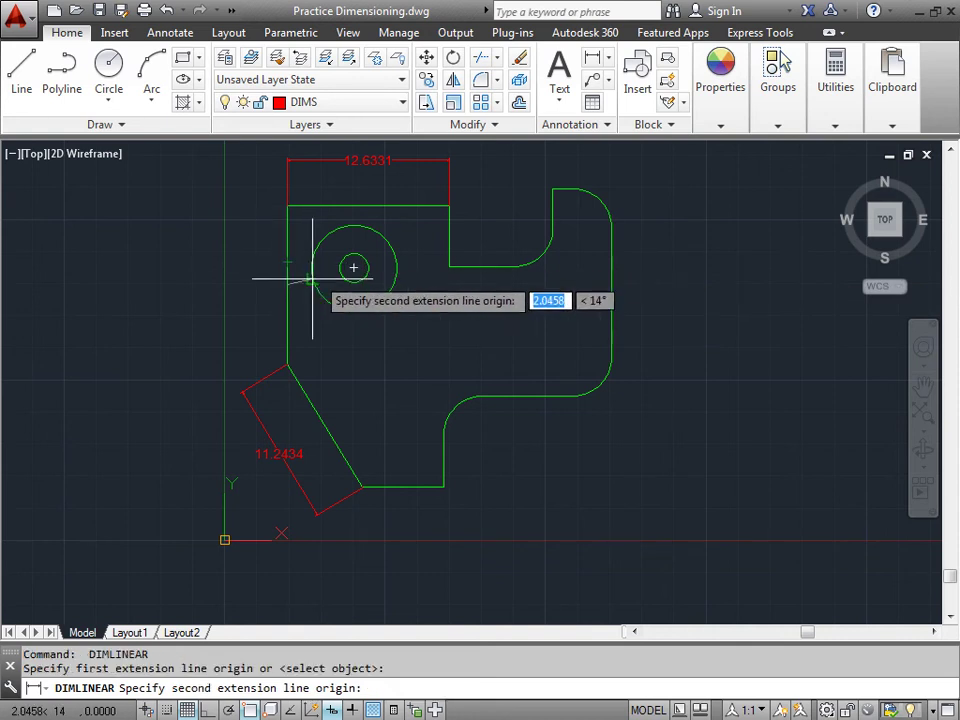
key(Escape)
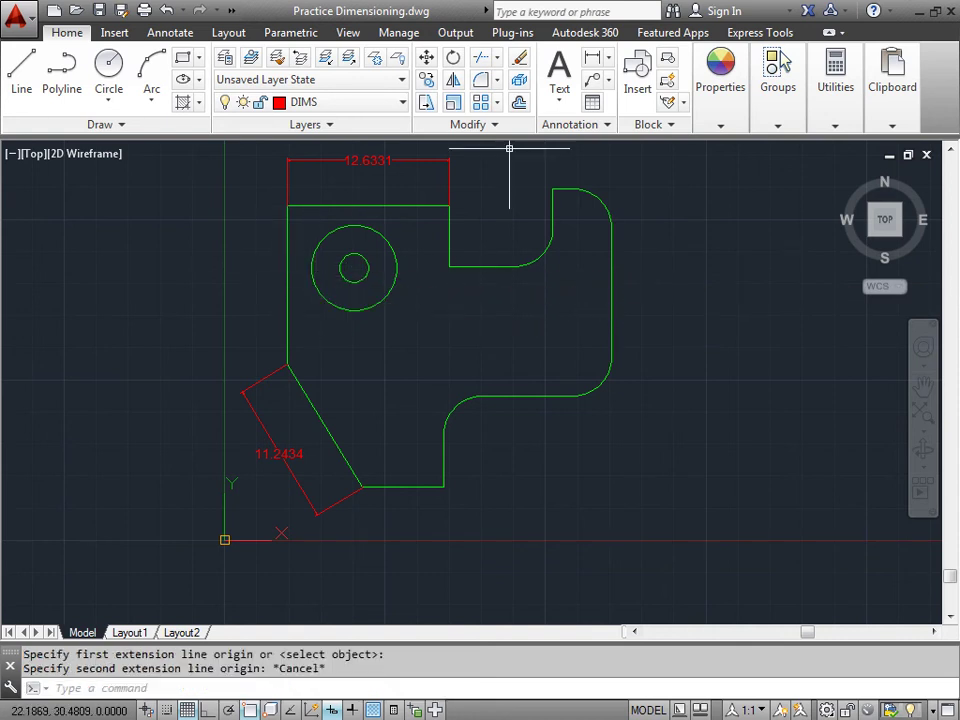
click(591, 60)
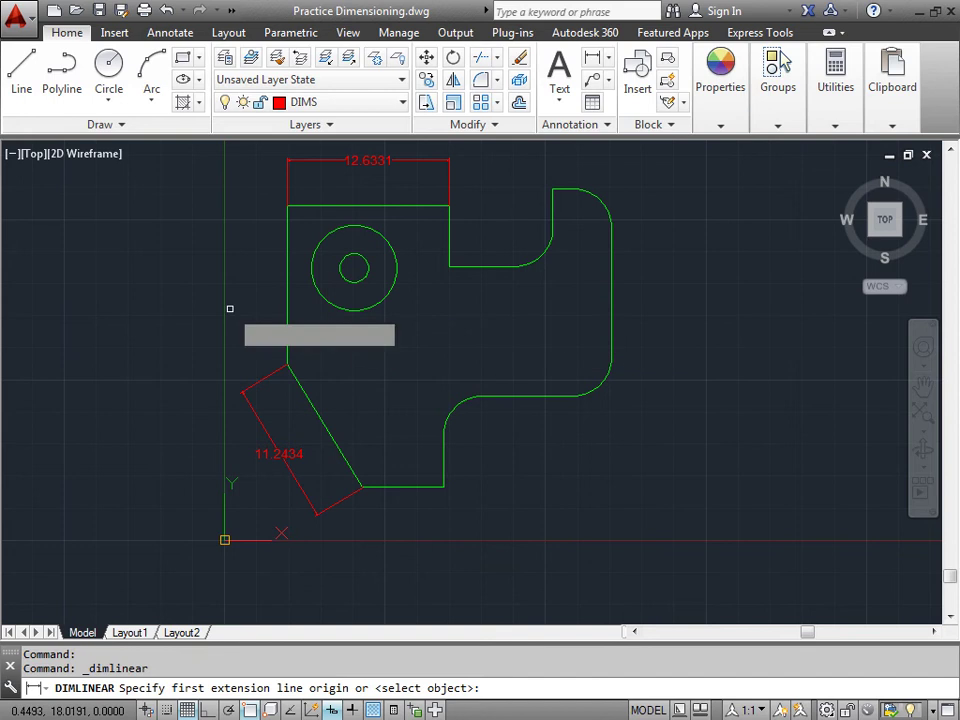
key(Return)
click(288, 269)
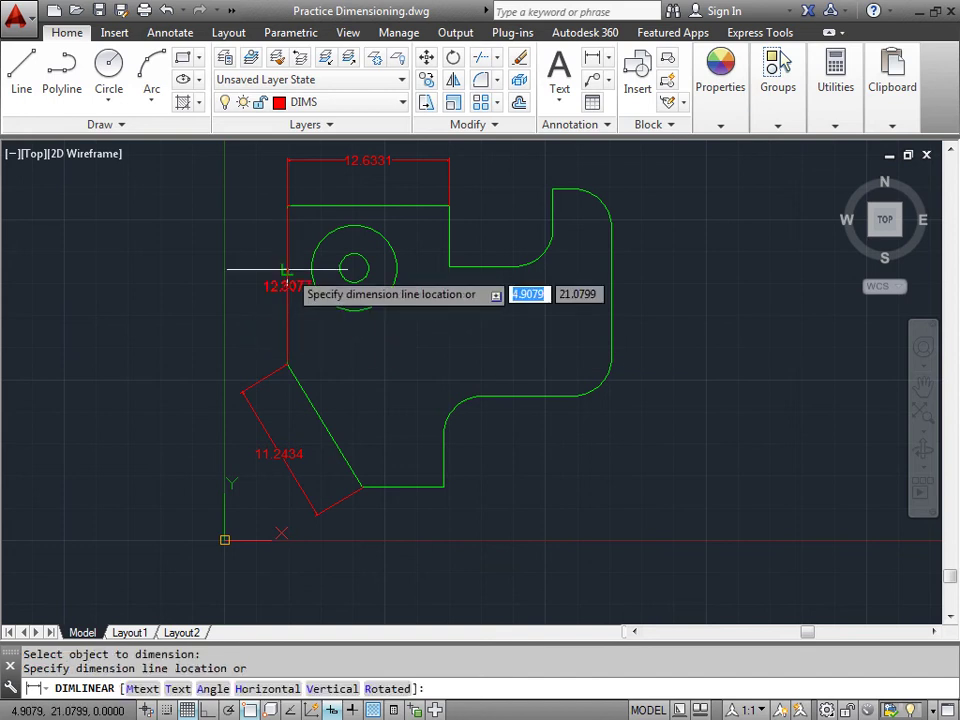
click(206, 284)
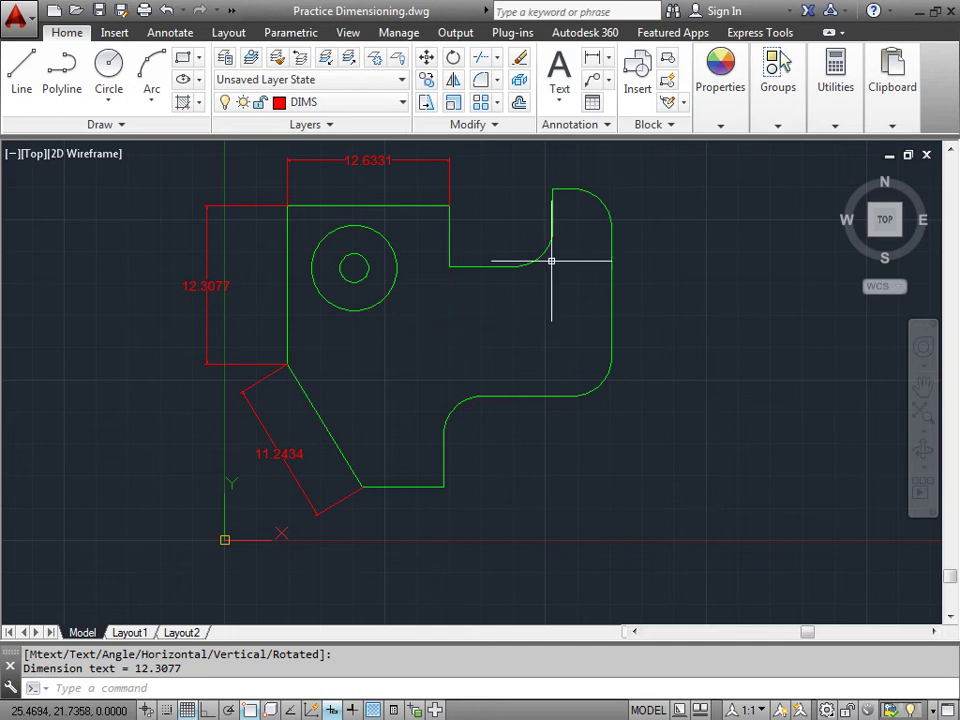
Start a Baseline dimension from the Annotate tab, pan around, then cancel it
click(609, 58)
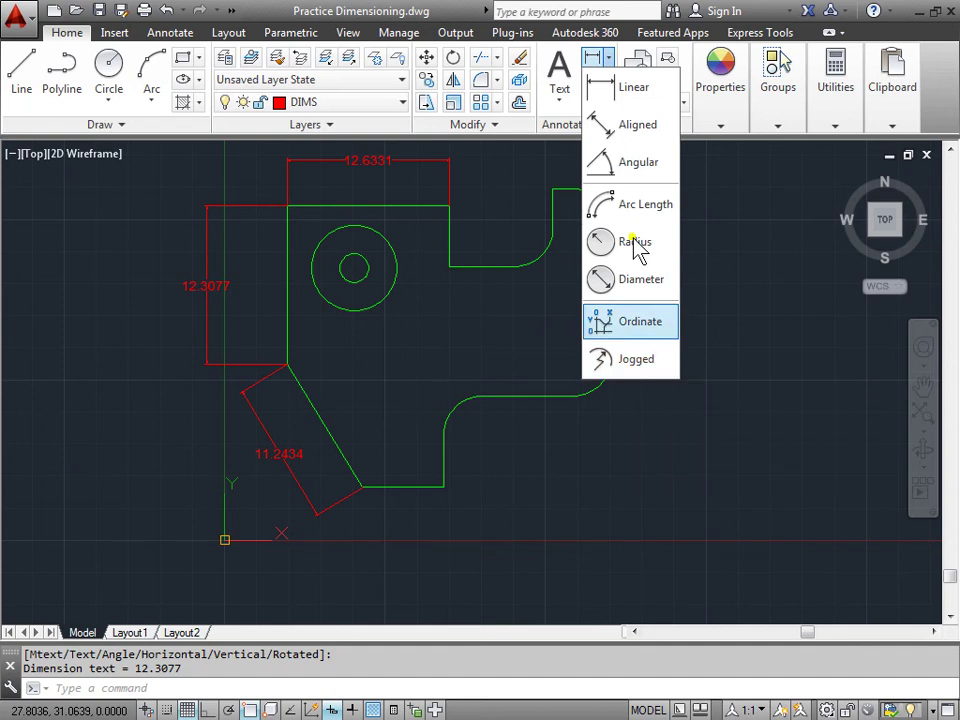
click(168, 33)
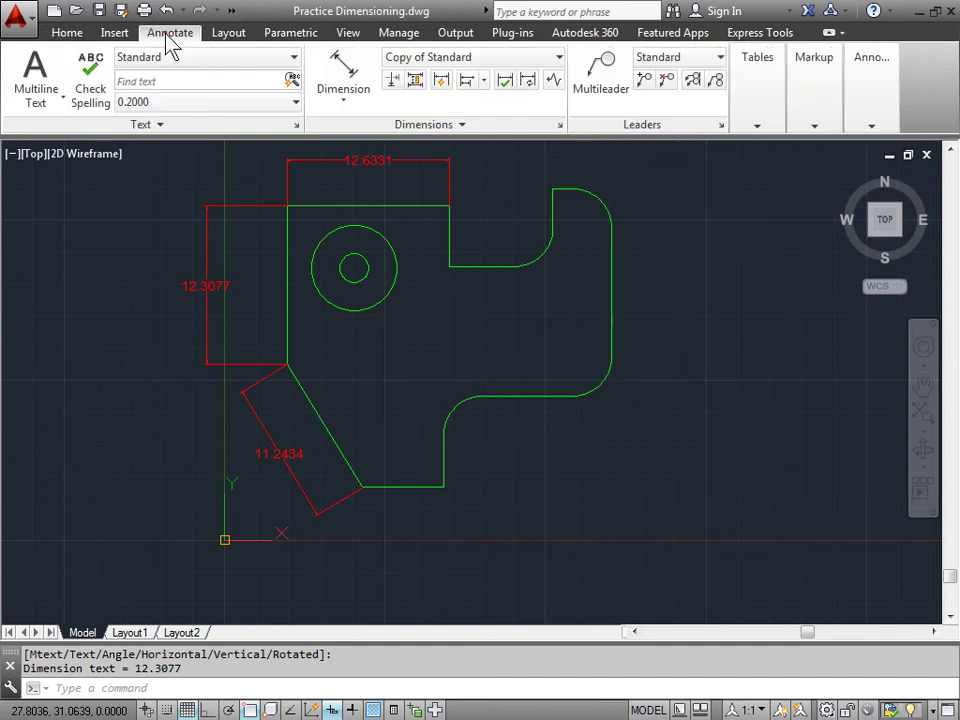
click(483, 83)
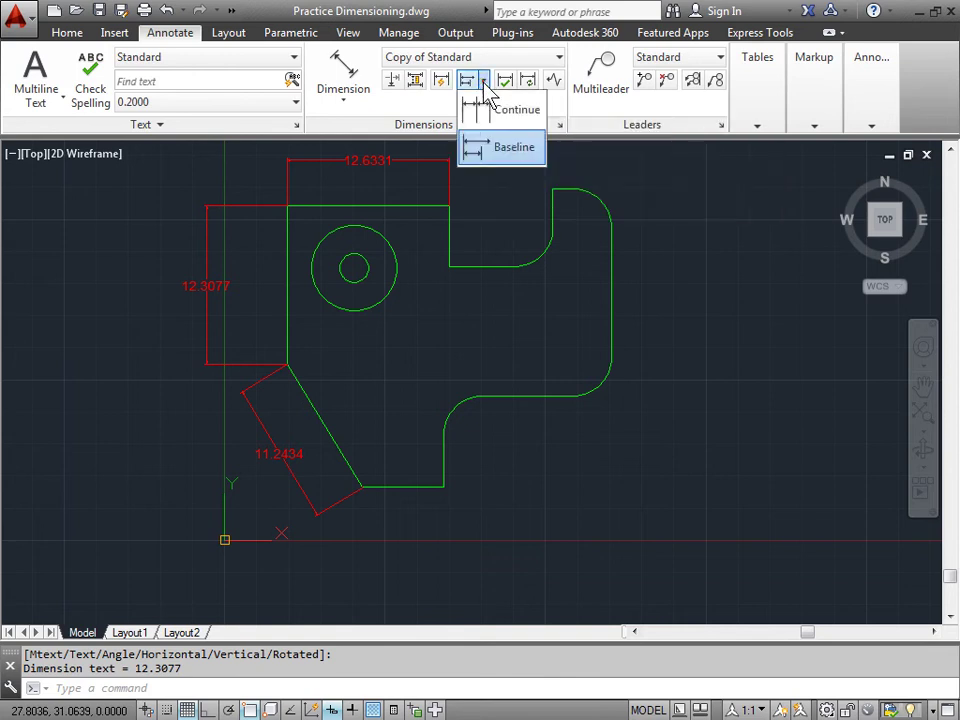
click(497, 153)
middle_drag(495, 176, 493, 194)
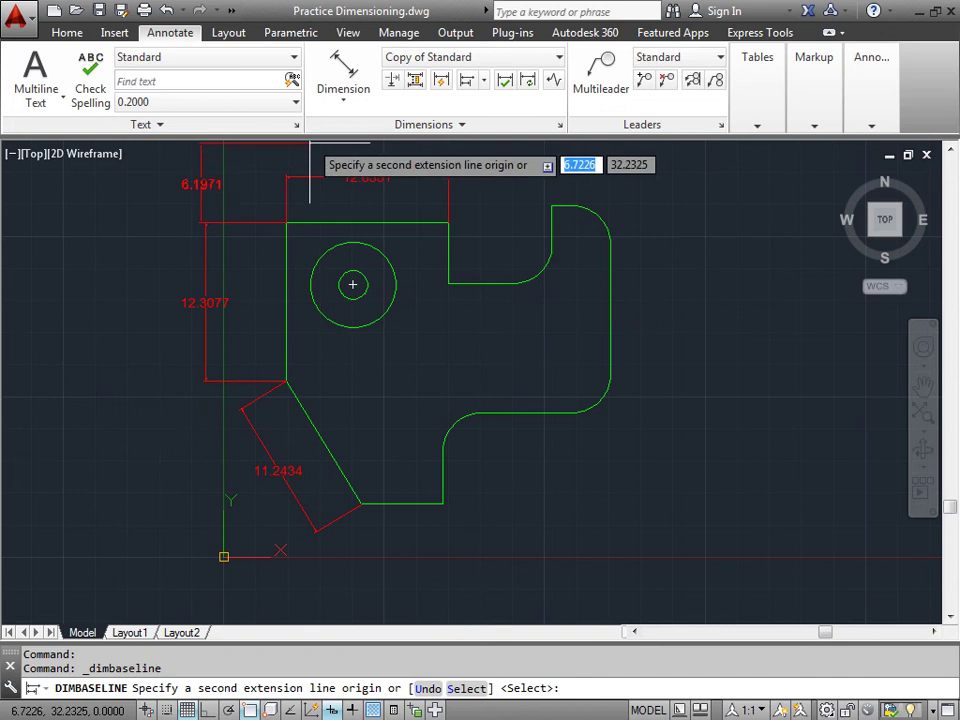
middle_drag(287, 190, 276, 264)
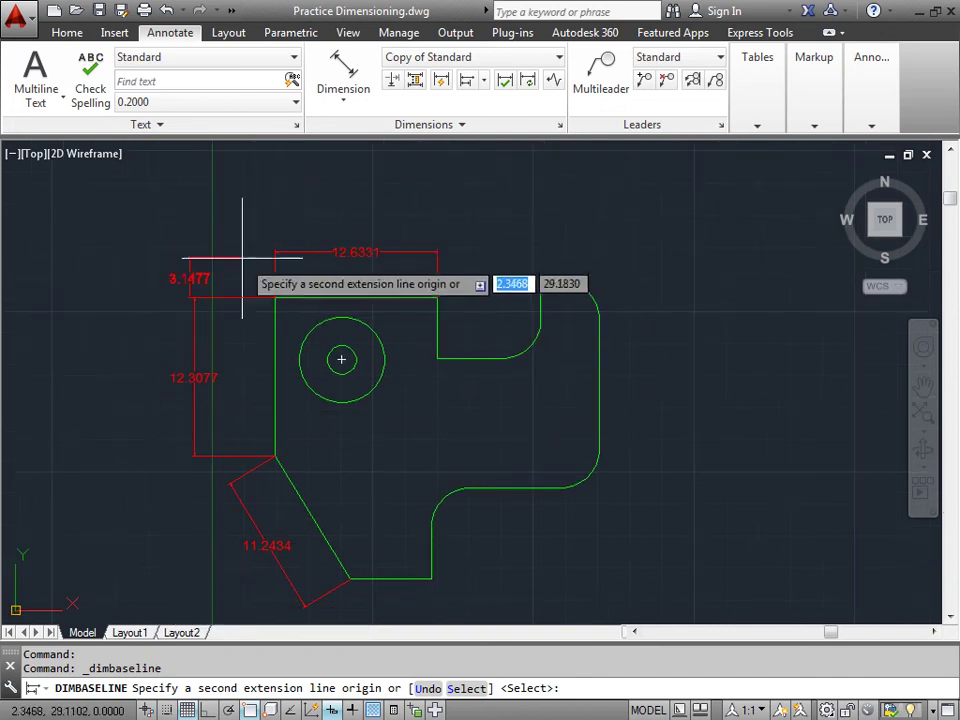
key(Escape)
key(Escape)
key(Escape)
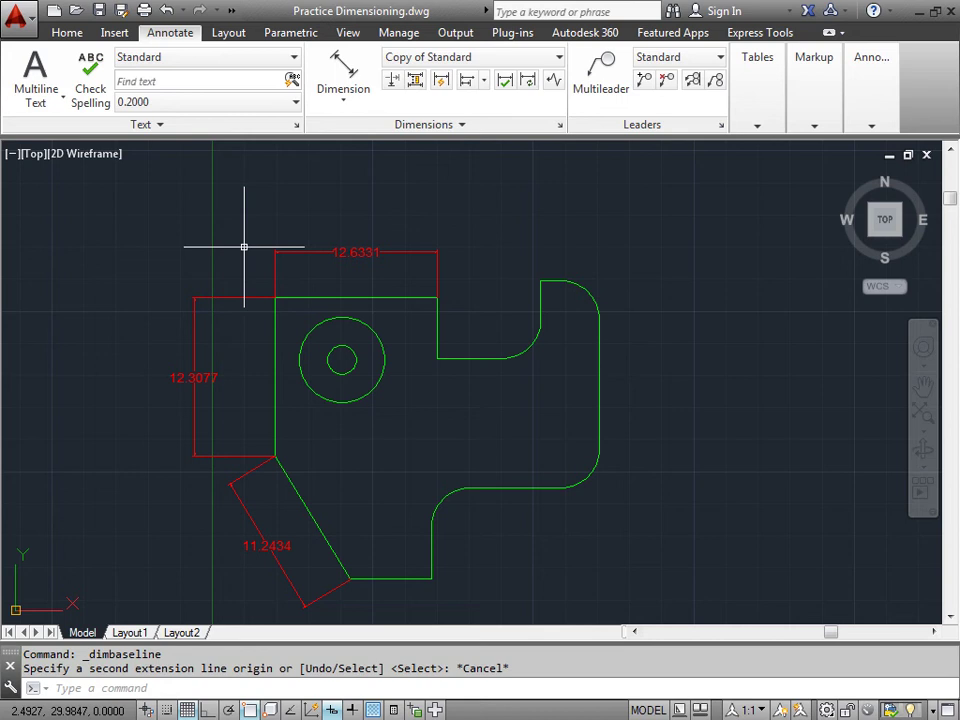
middle_drag(561, 249, 514, 242)
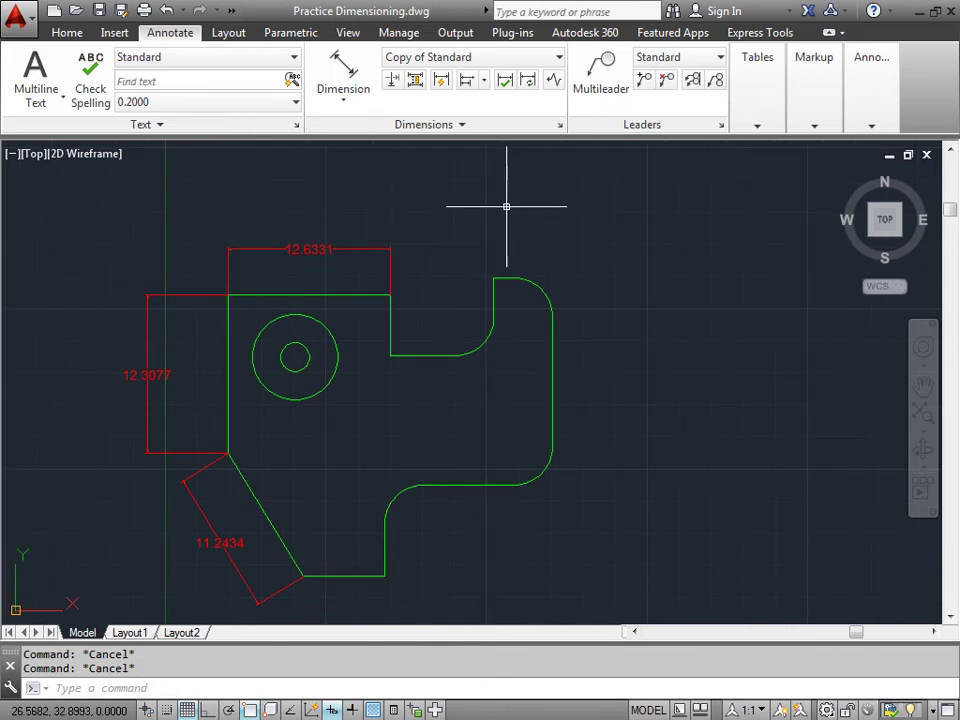
Add the 21.9429 baseline dimension from the top-left corner to the bottom edge and select it
click(468, 82)
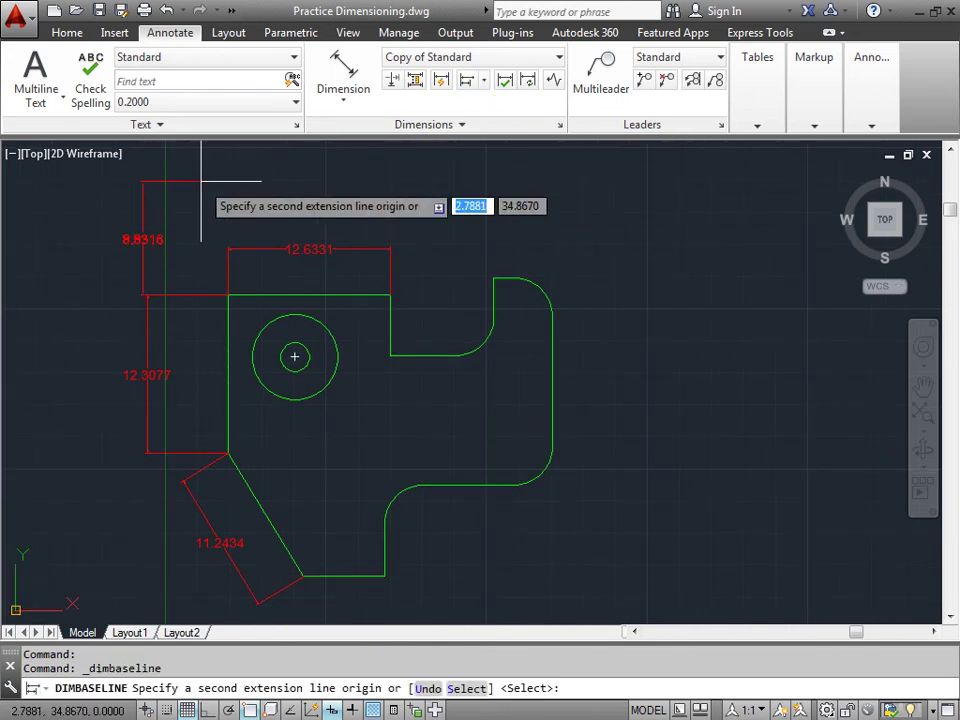
middle_drag(201, 181, 339, 171)
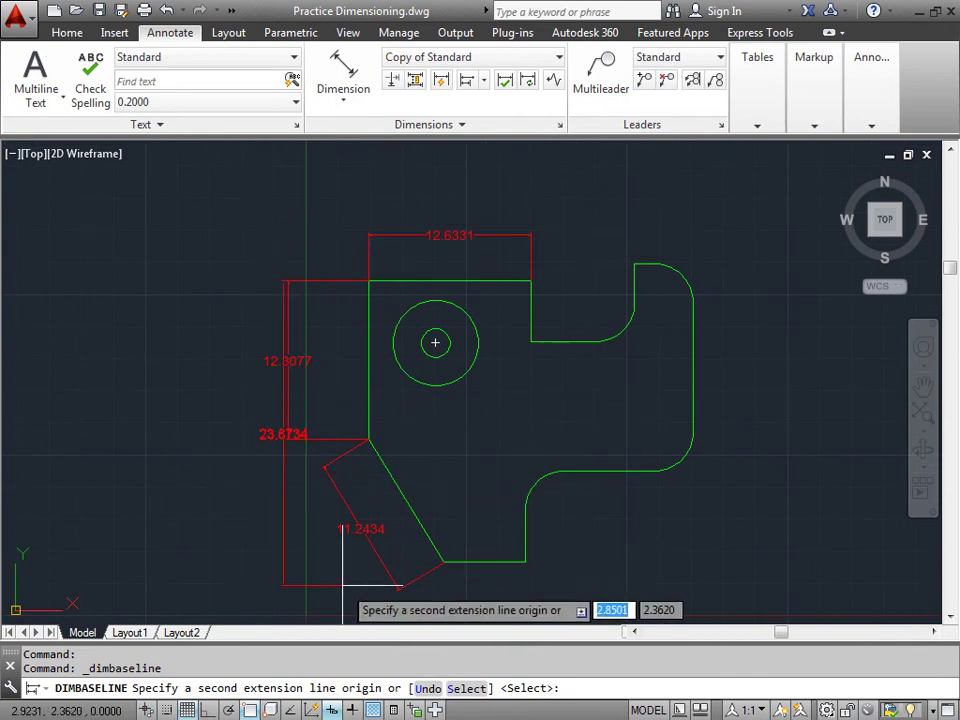
click(444, 563)
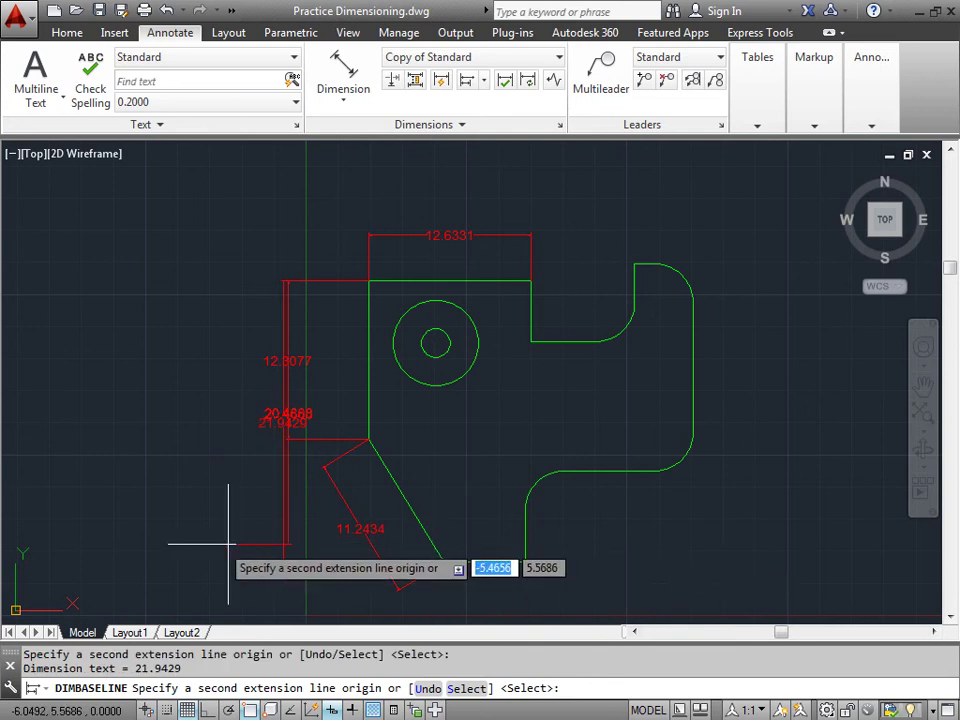
key(Escape)
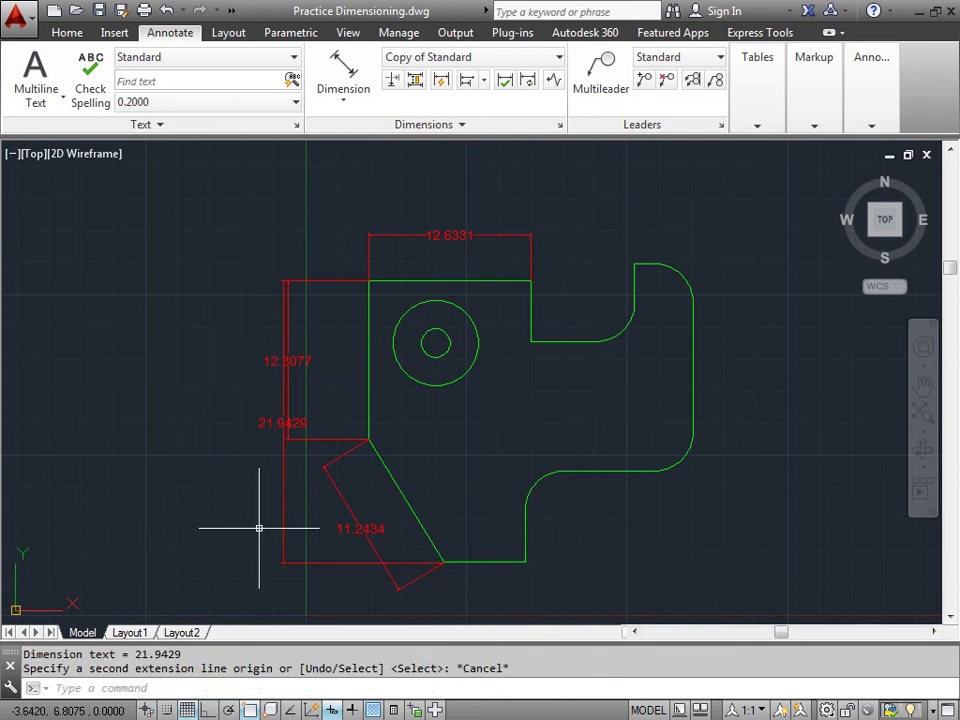
click(277, 424)
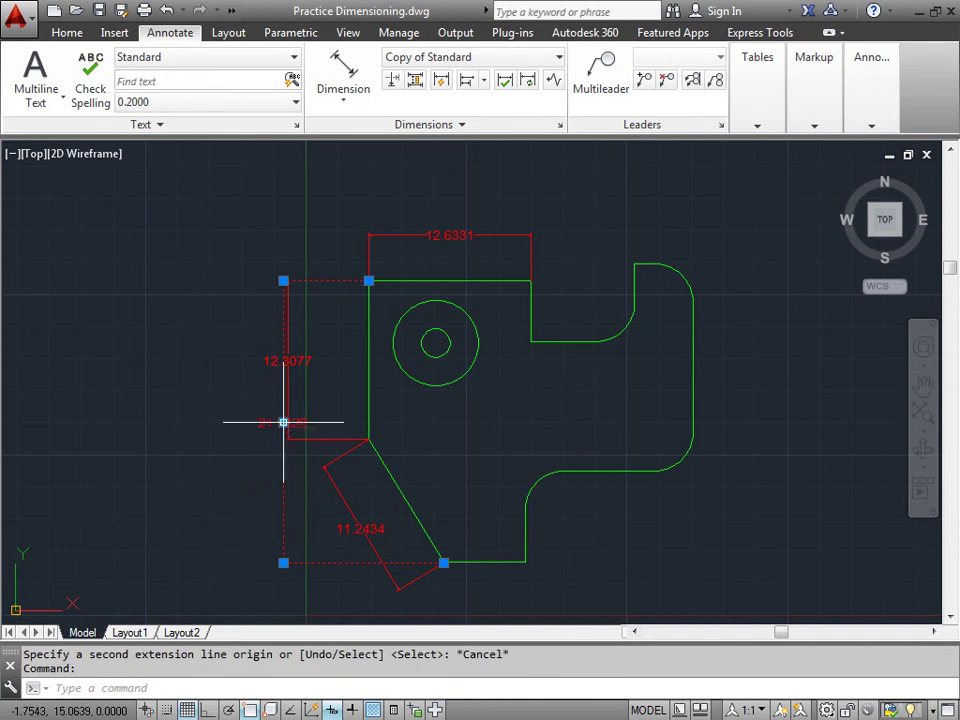
Drag the 21.9429 dimension line farther left, clear of 12.3077, and re-centre the view
click(283, 423)
click(195, 424)
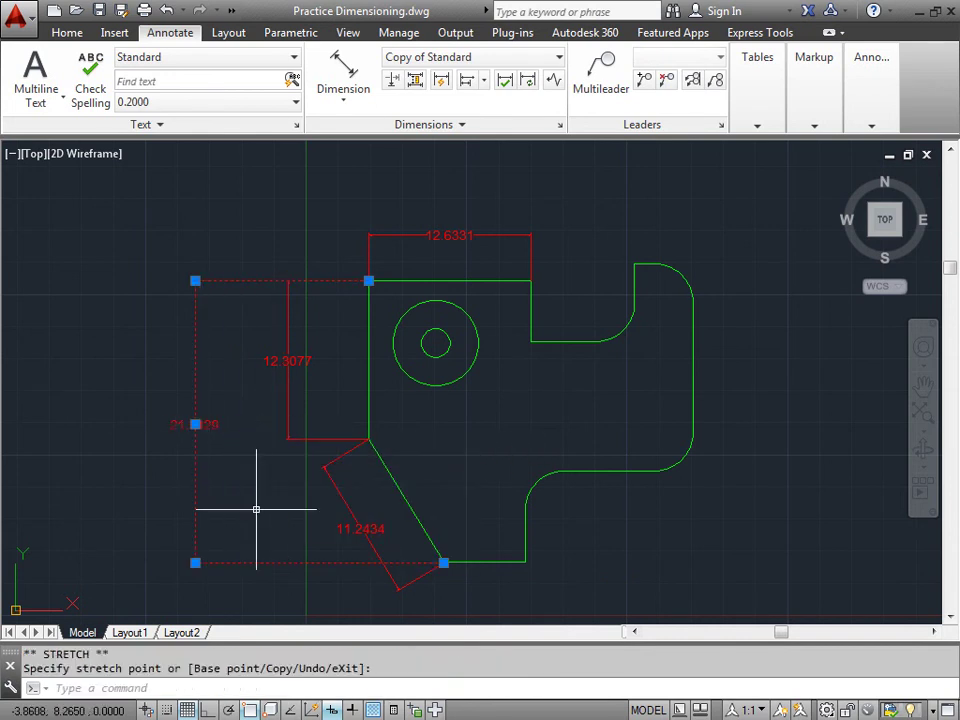
key(Escape)
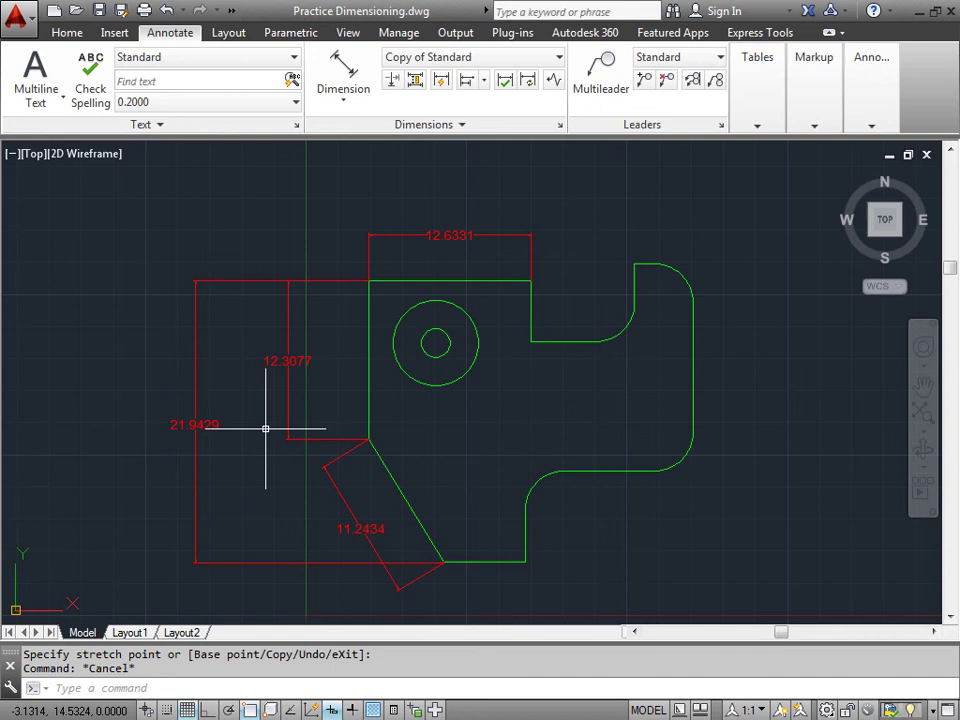
middle_drag(265, 428, 321, 386)
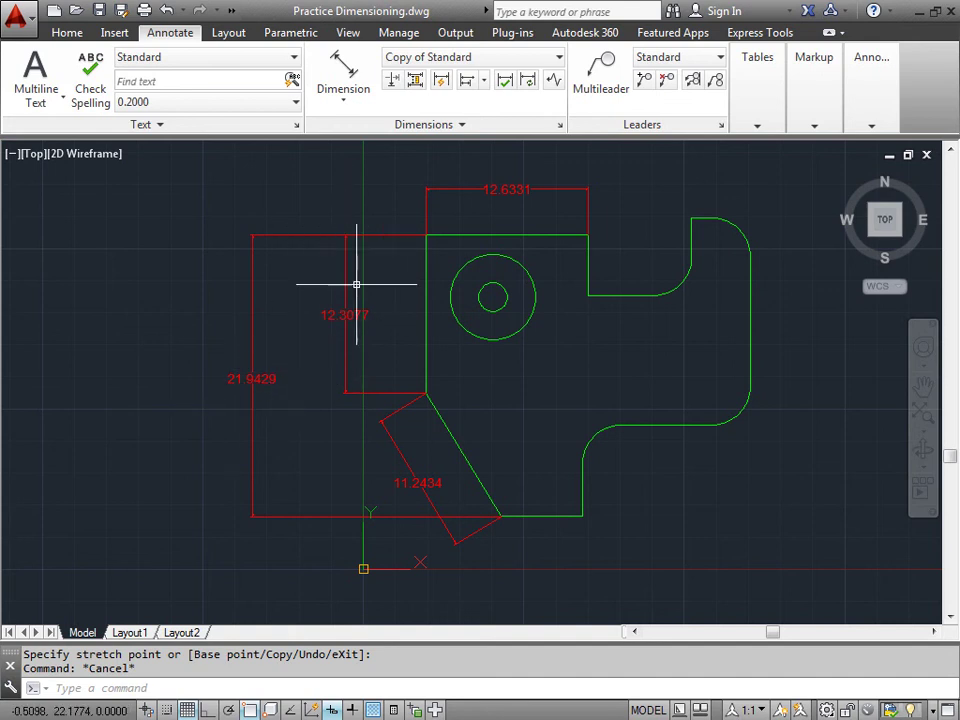
middle_drag(737, 354, 528, 341)
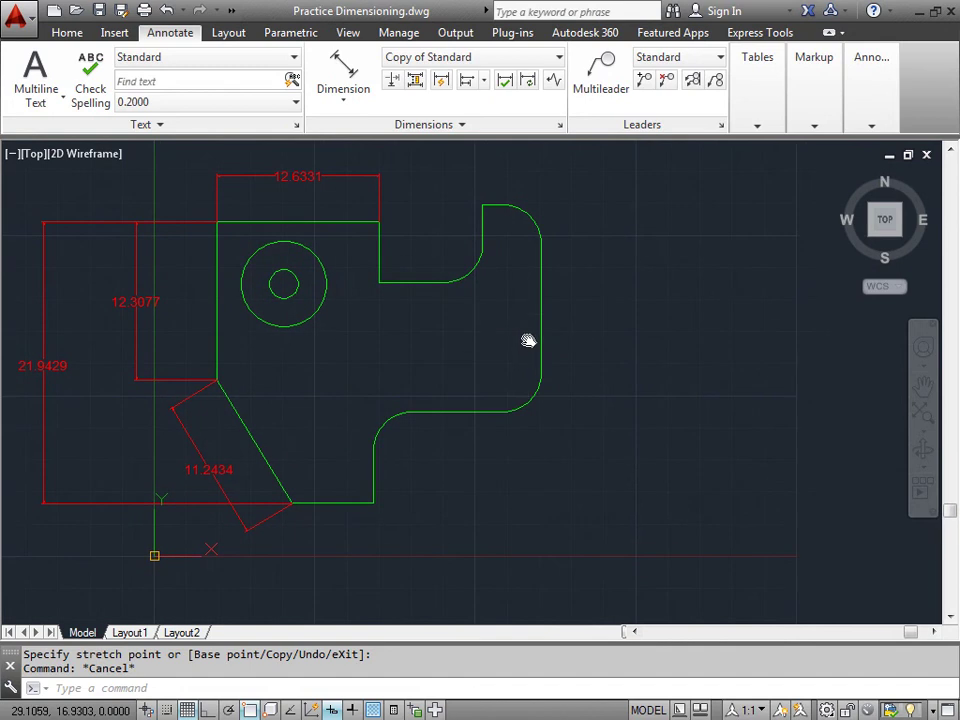
Start a baseline dimension and choose the 12.6331 dimension as its base
click(474, 85)
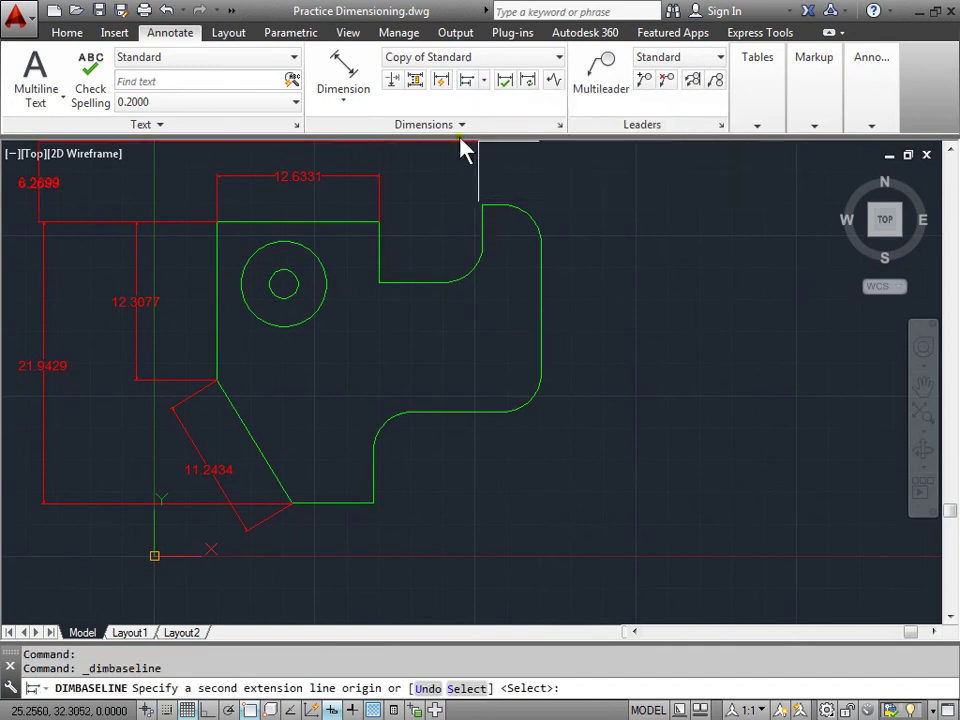
middle_drag(153, 206, 327, 339)
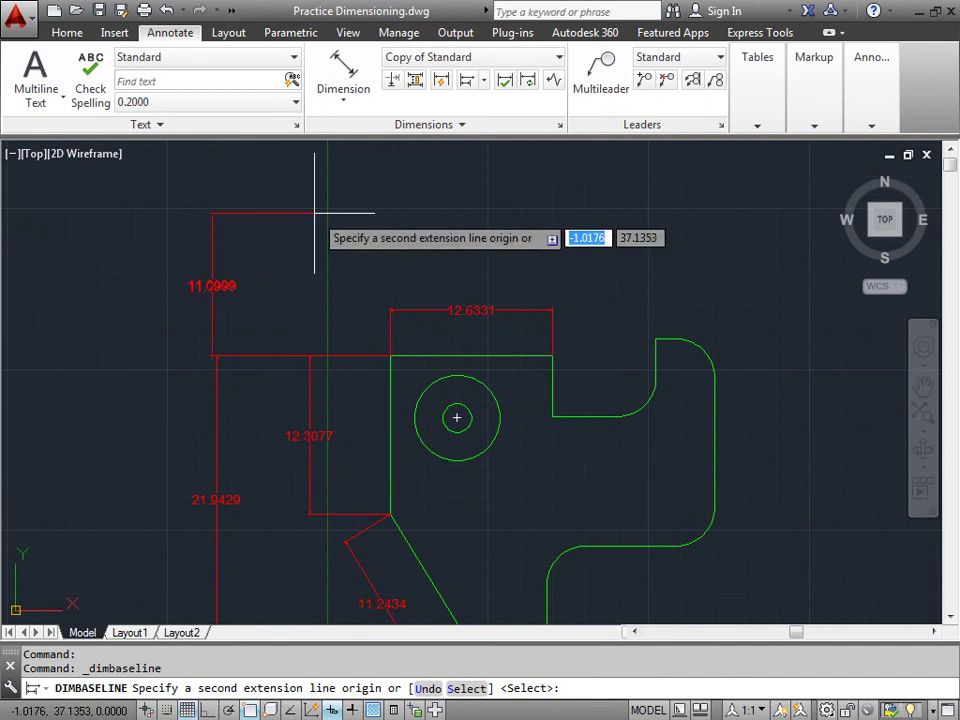
mouse_move(589, 489)
middle_down()
mouse_move(471, 456)
mouse_move(365, 410)
middle_up()
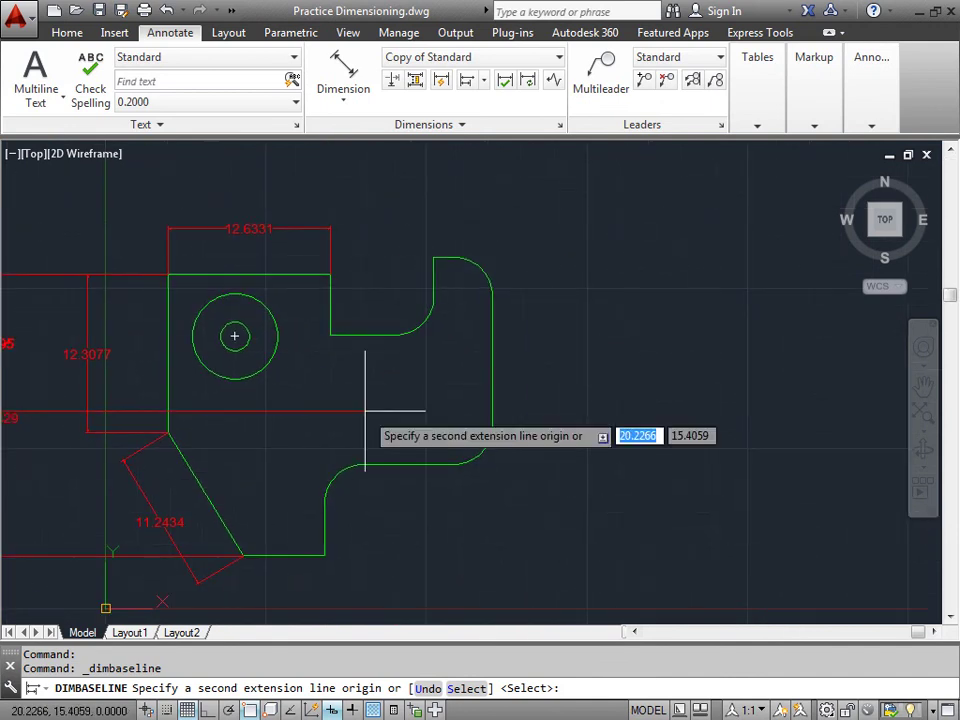
right_click(514, 217)
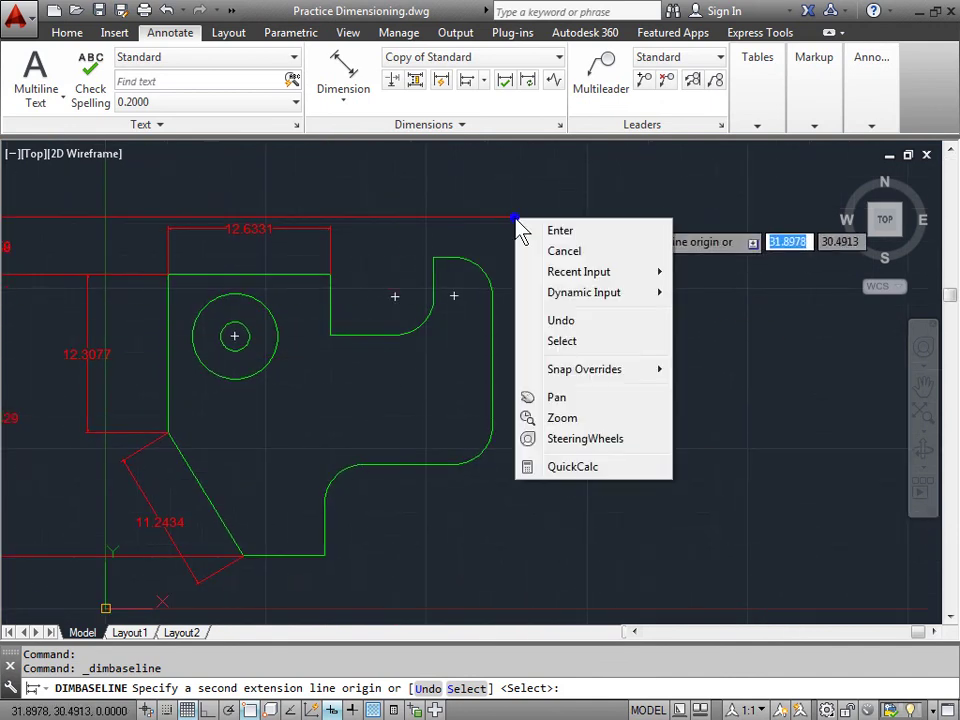
click(597, 345)
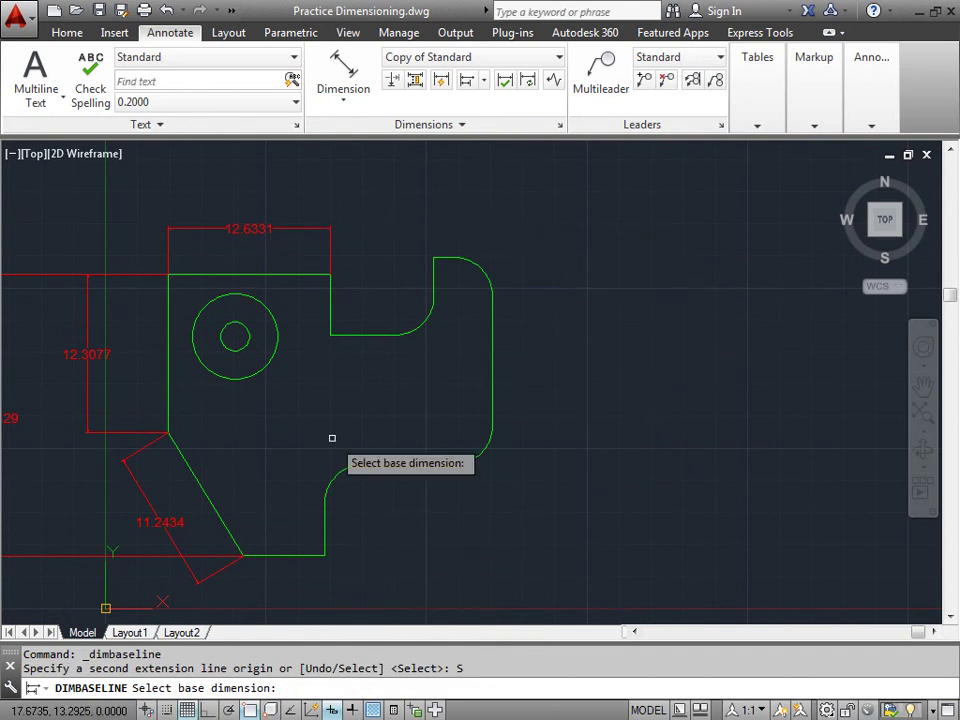
middle_drag(349, 418, 371, 448)
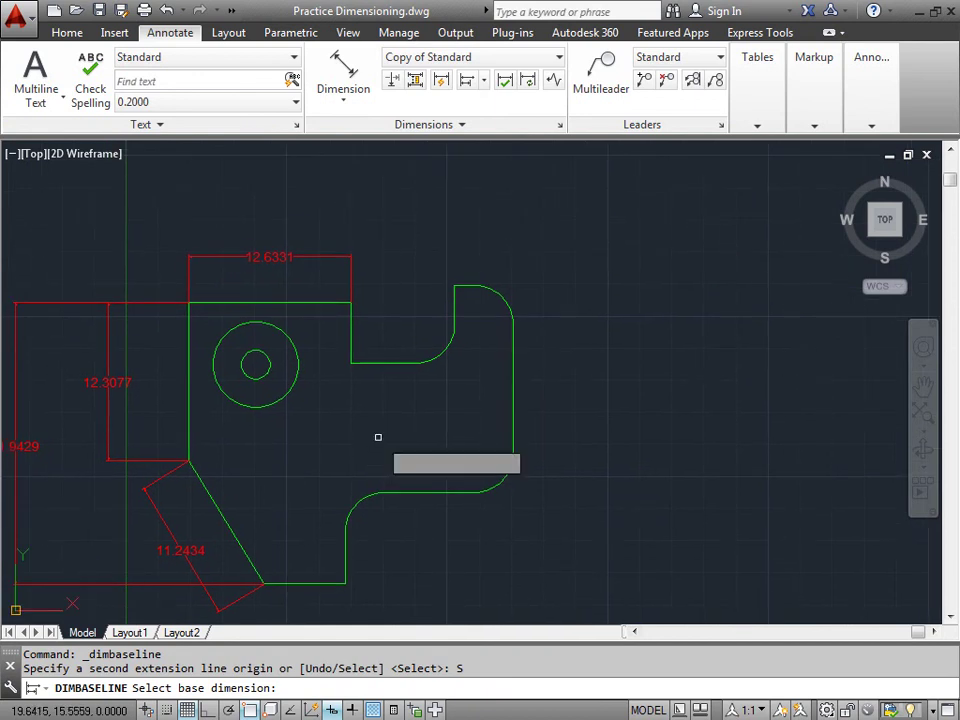
click(351, 273)
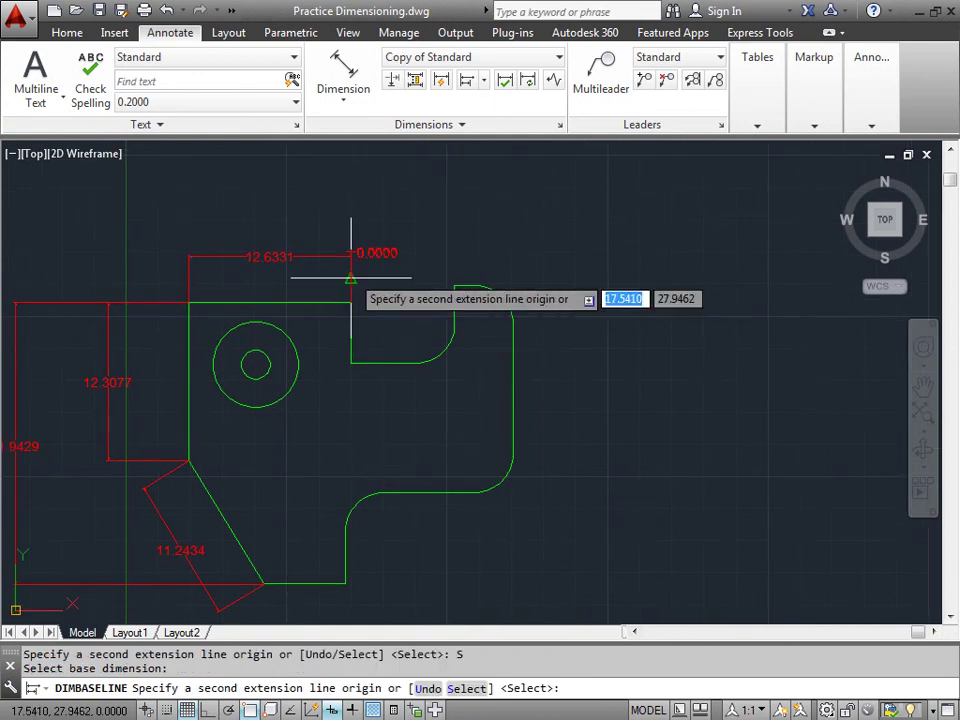
Add baseline dimensions 8.0352, 9.5884, 12.5884 and a second 12.6331 to the top-left corner
click(454, 286)
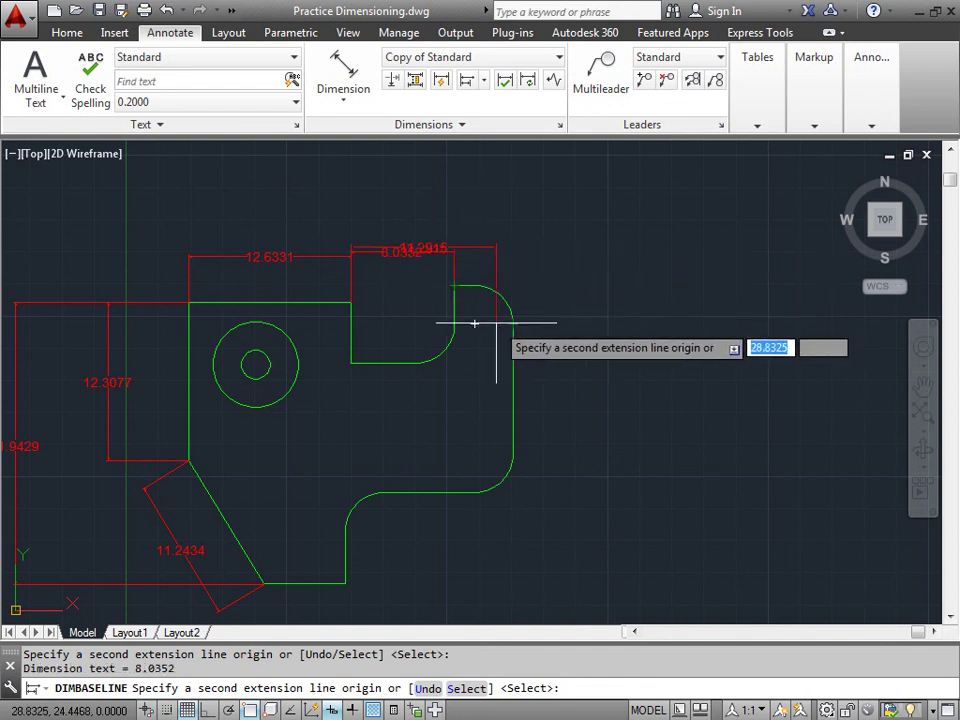
click(474, 324)
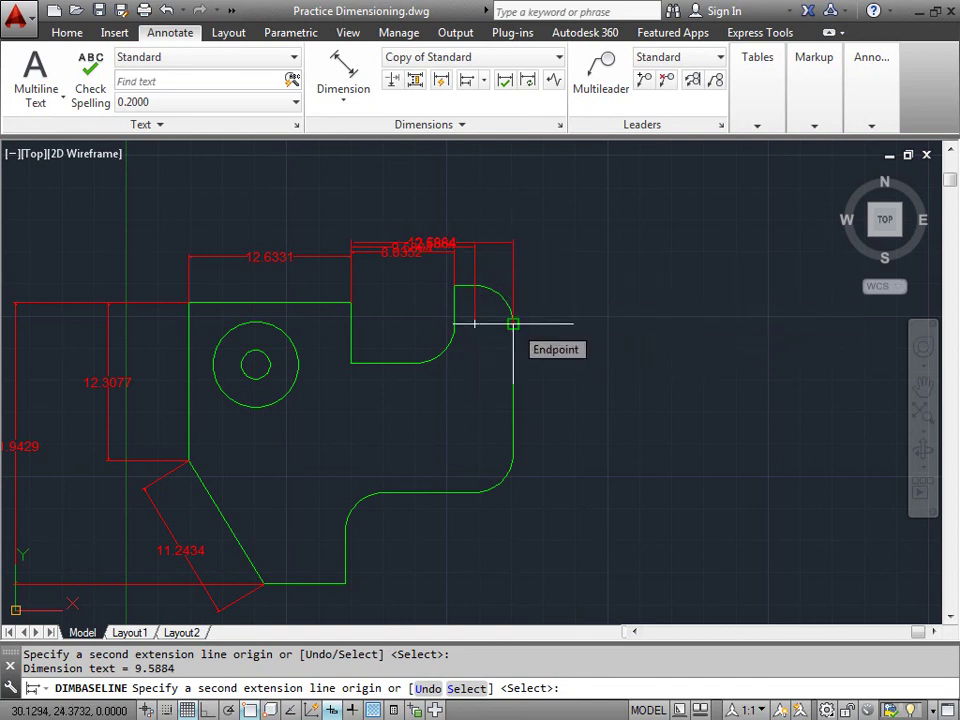
click(513, 324)
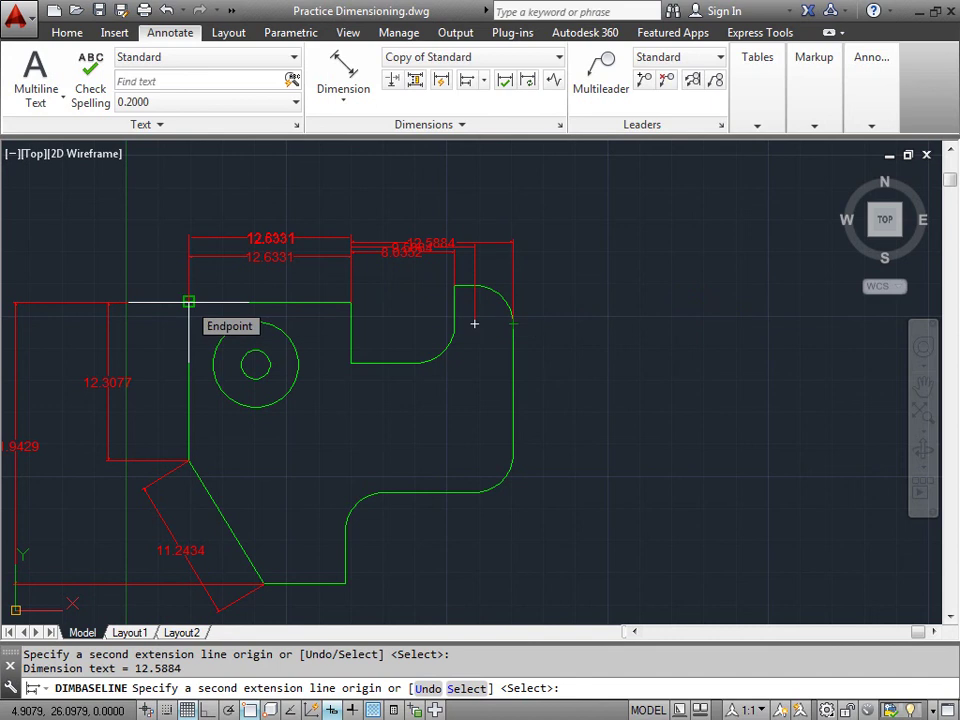
click(188, 301)
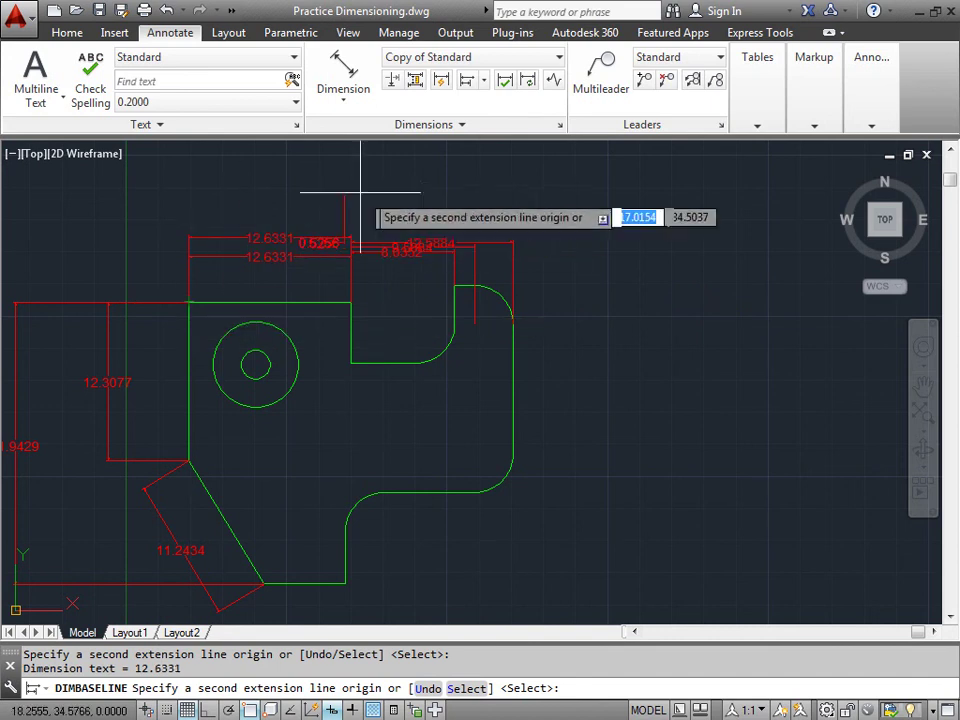
End baseline dimensioning and move the 12.5884 dimension higher above the part
key(Escape)
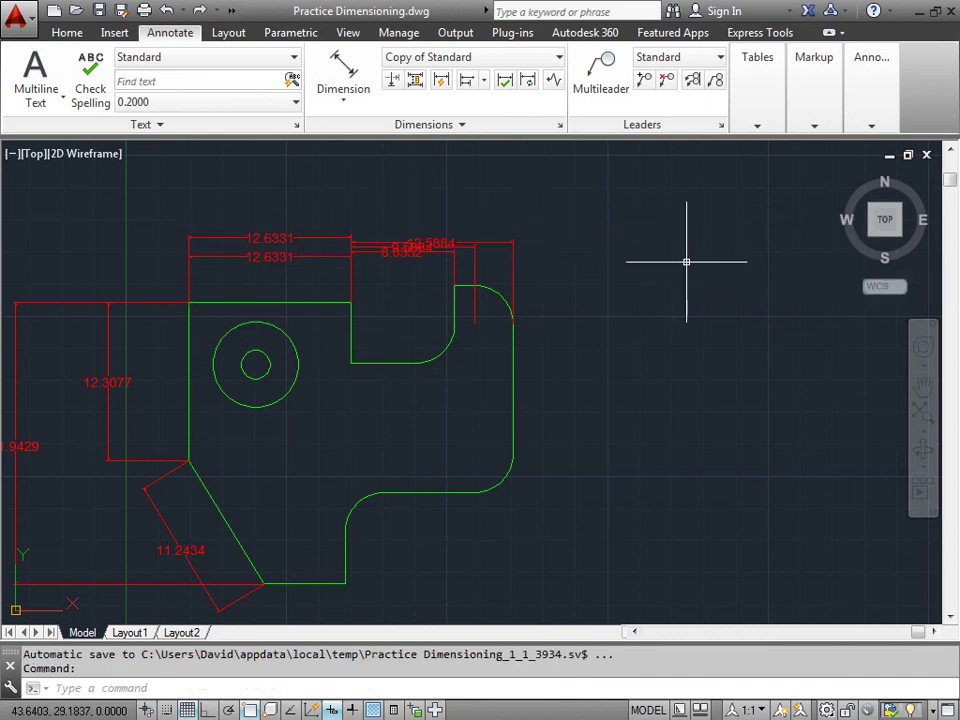
click(437, 242)
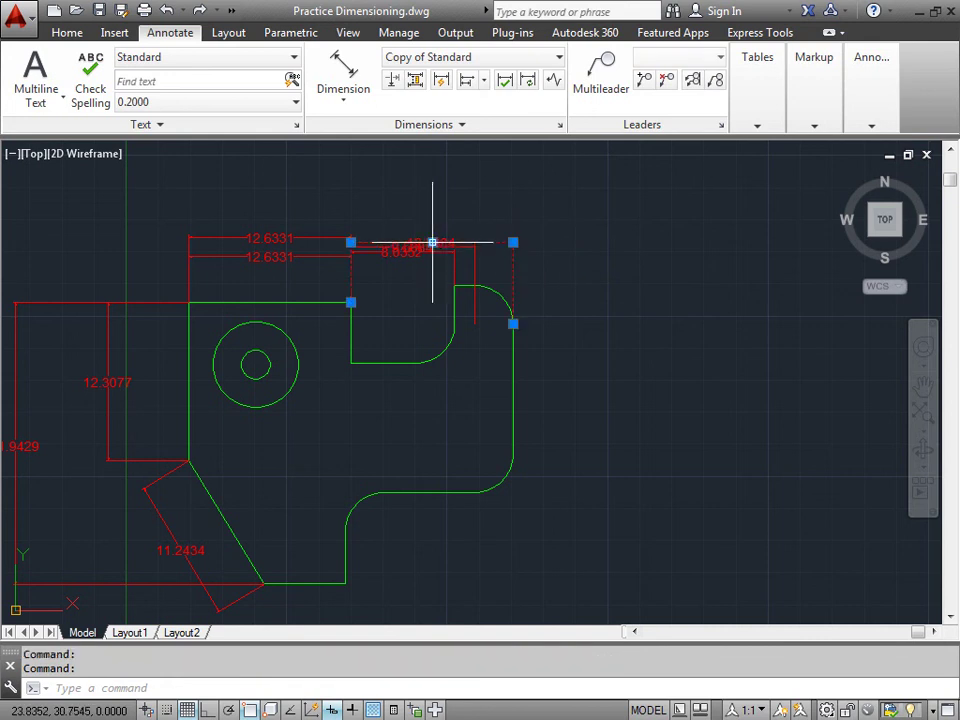
click(432, 242)
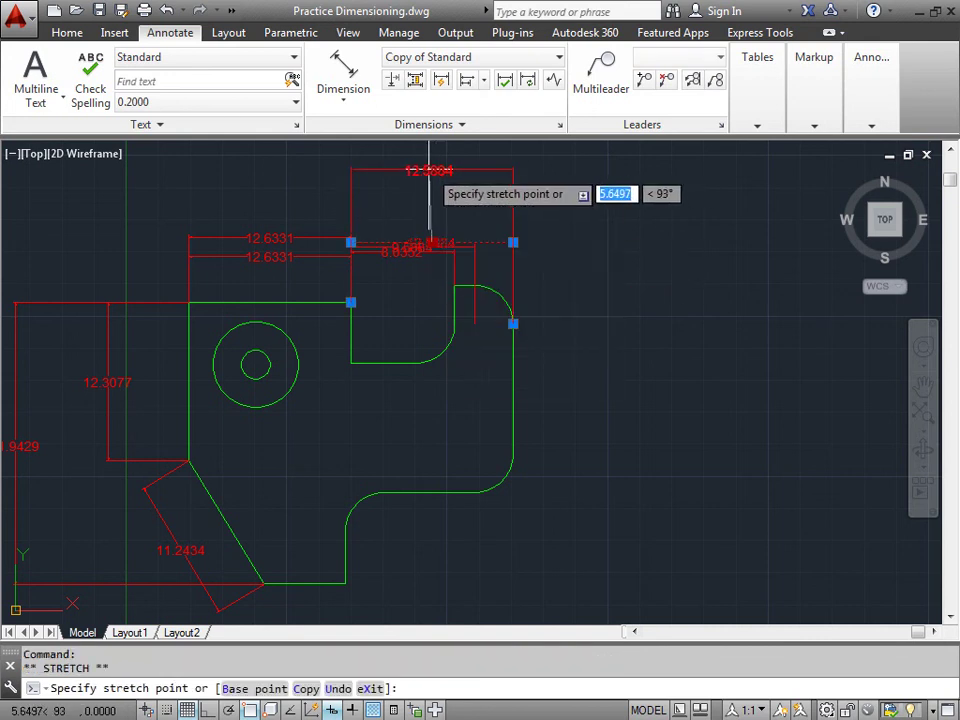
click(392, 160)
mouse_move(392, 160)
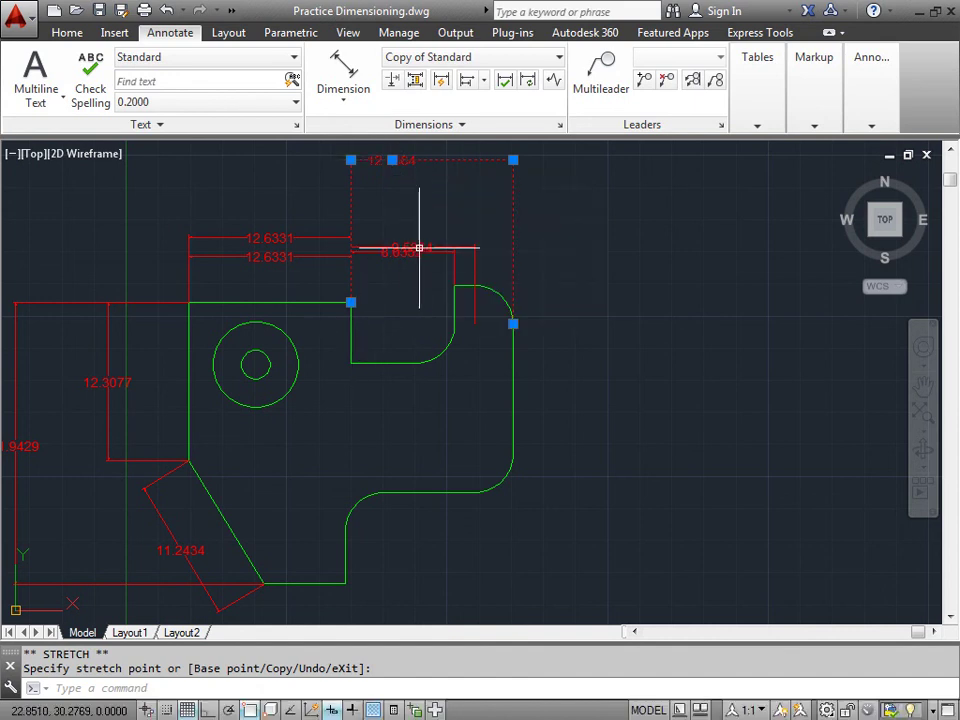
key(Escape)
Move the 9.5884 dimension higher above the part and pan the drawing down-right
click(419, 247)
click(419, 247)
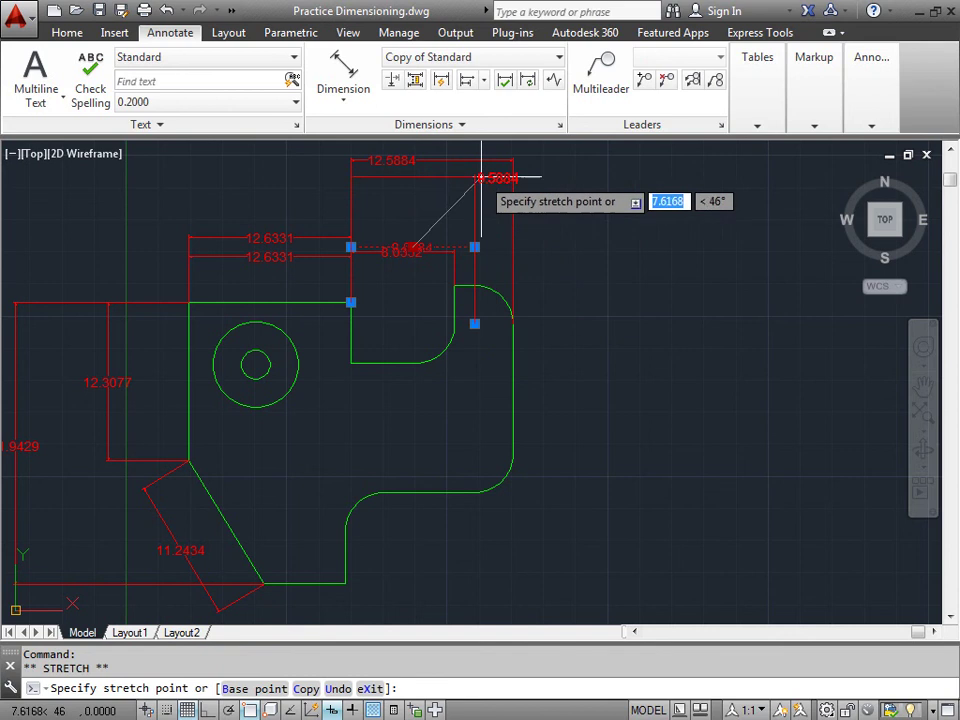
click(606, 176)
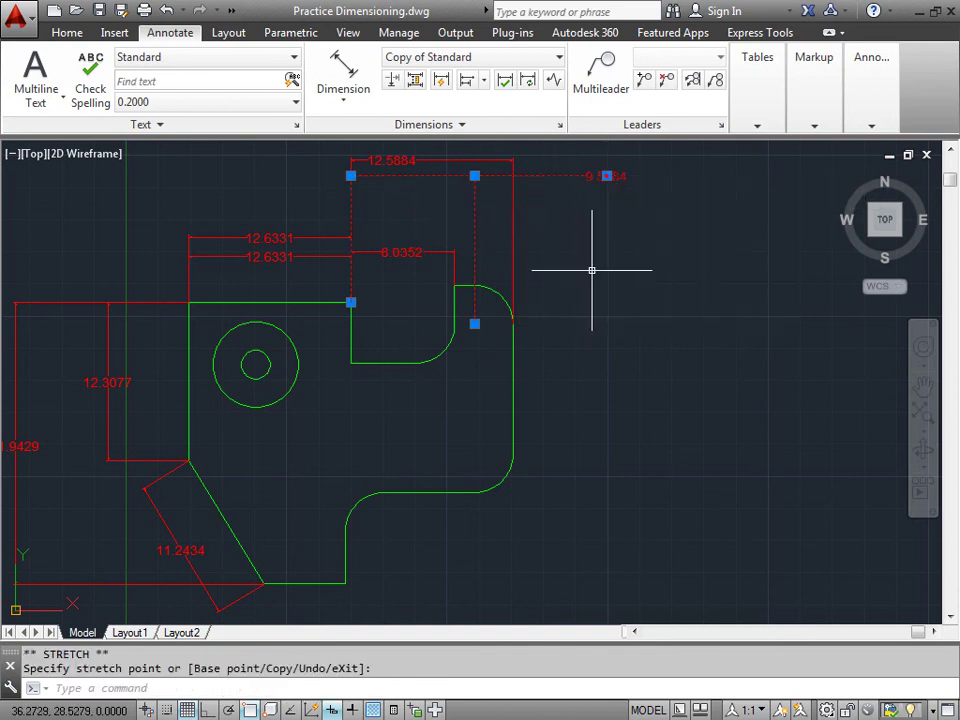
key(Escape)
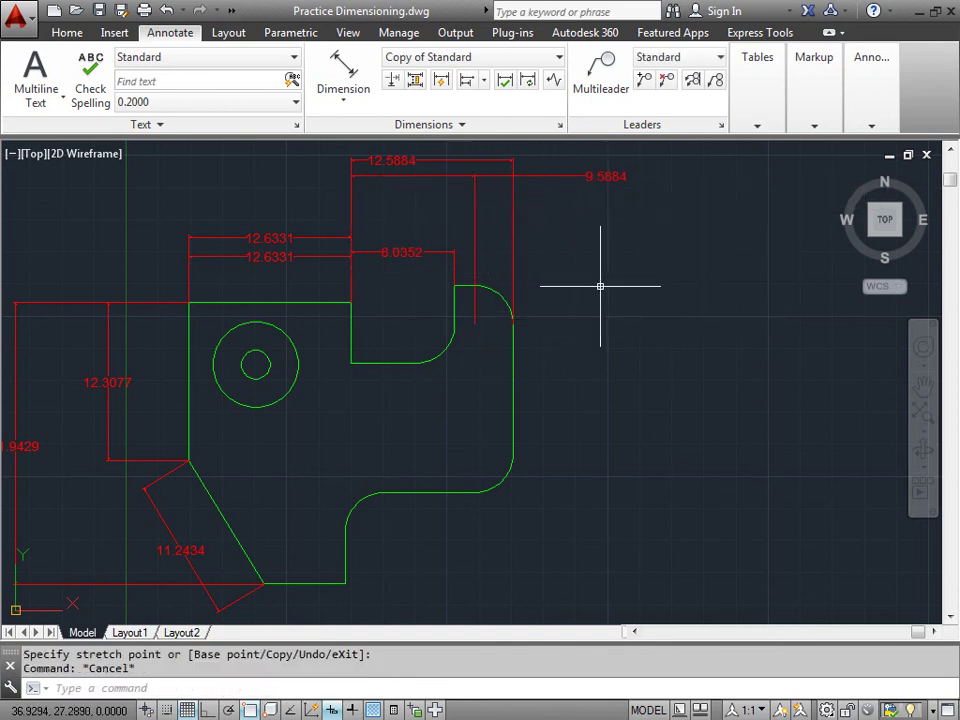
middle_drag(600, 286, 657, 324)
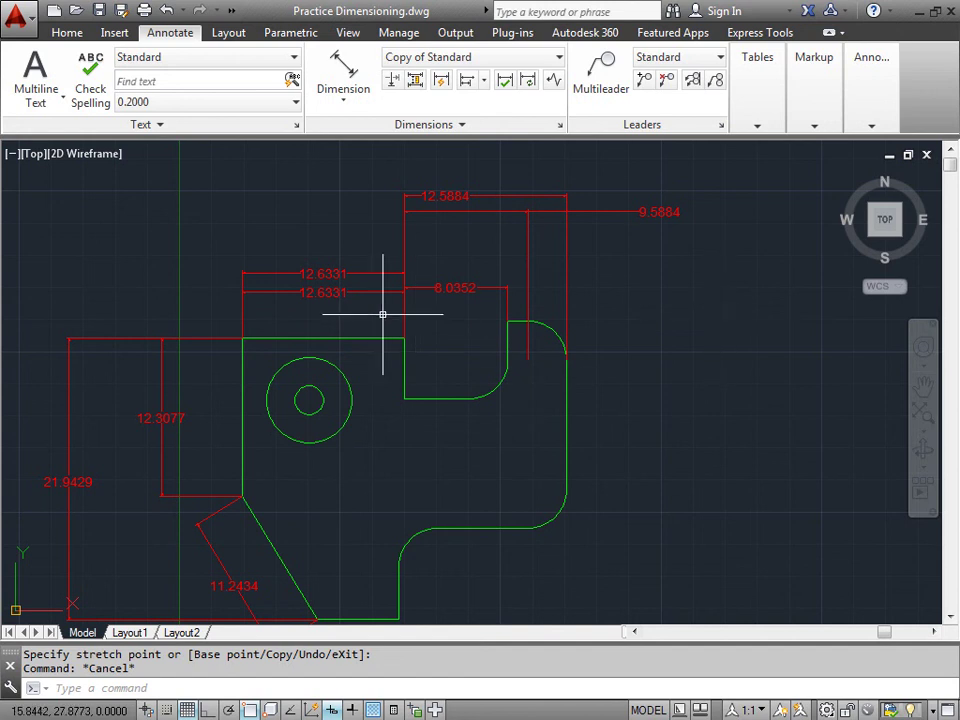
Delete the crowded top dimensions and the duplicate 12.6331 dimension
click(701, 312)
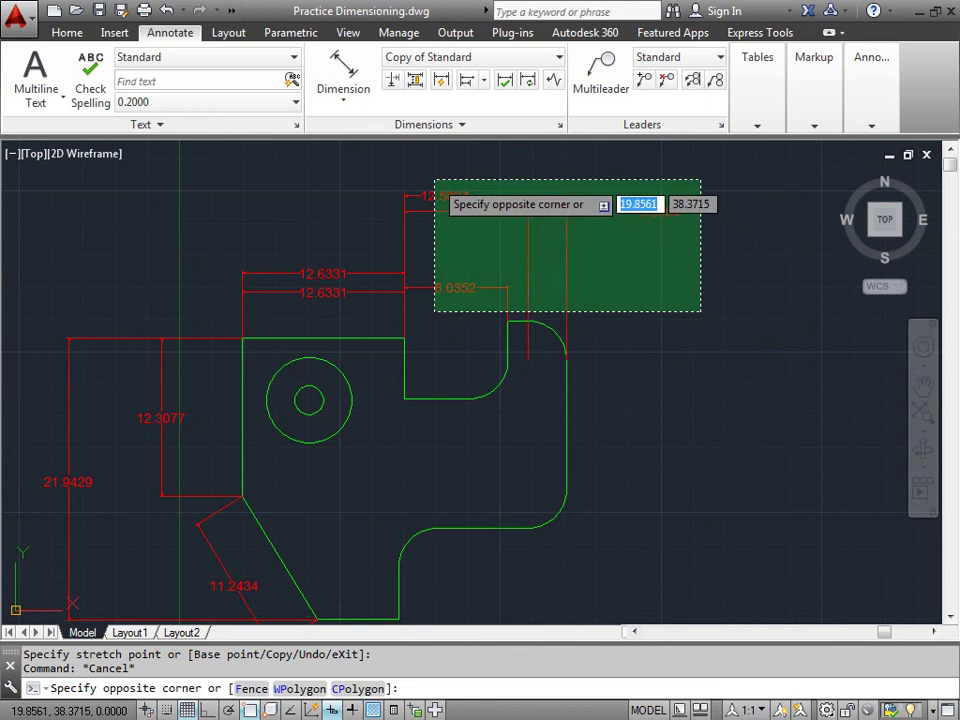
click(434, 181)
key(Delete)
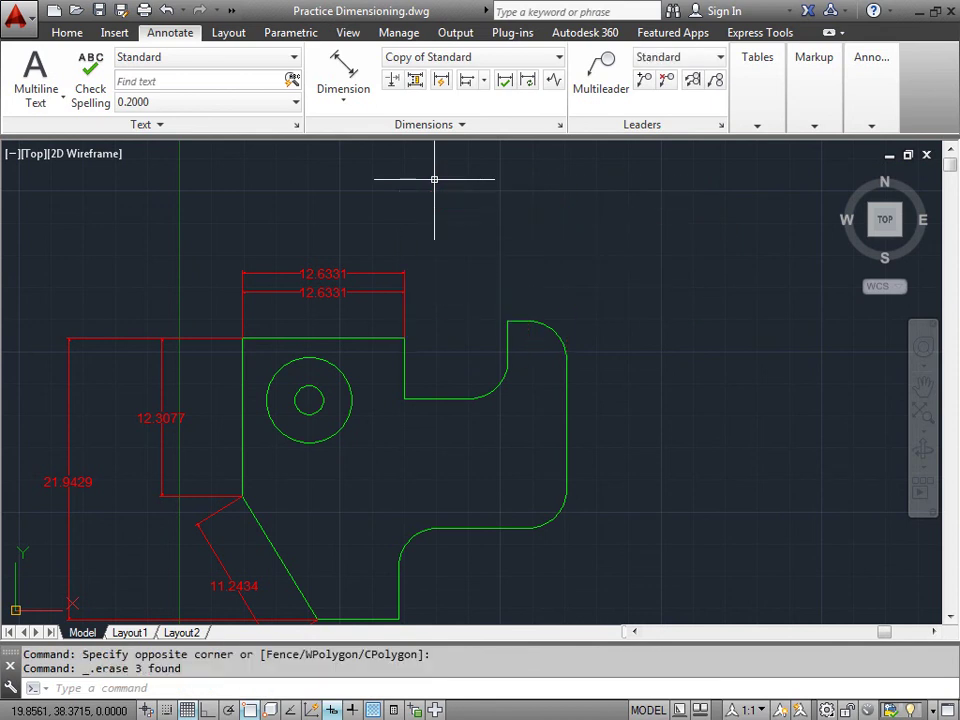
click(417, 277)
click(296, 258)
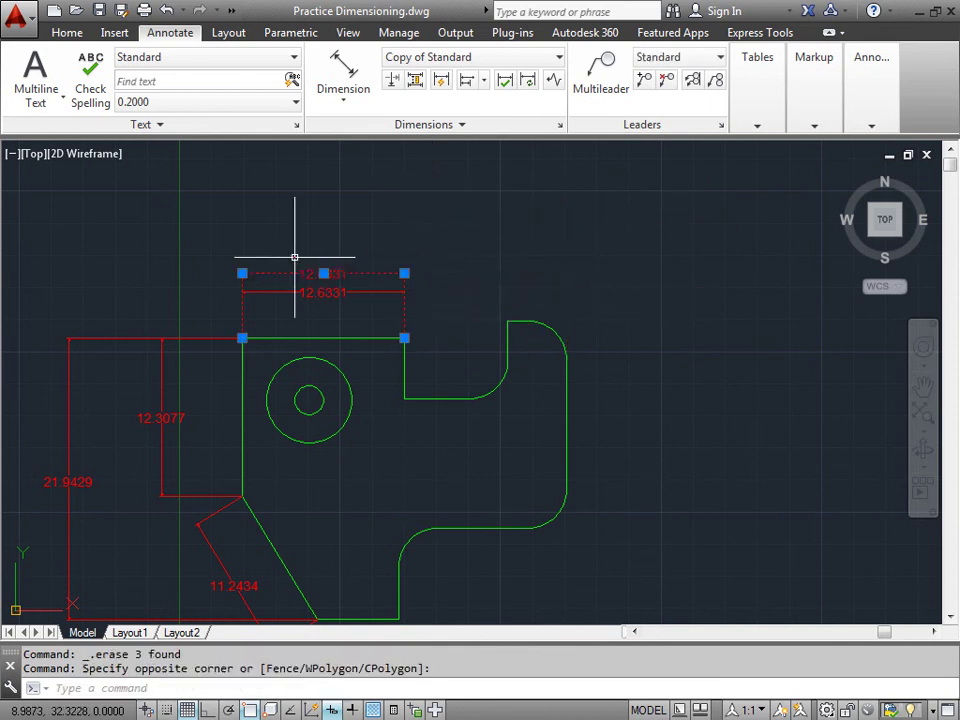
key(Delete)
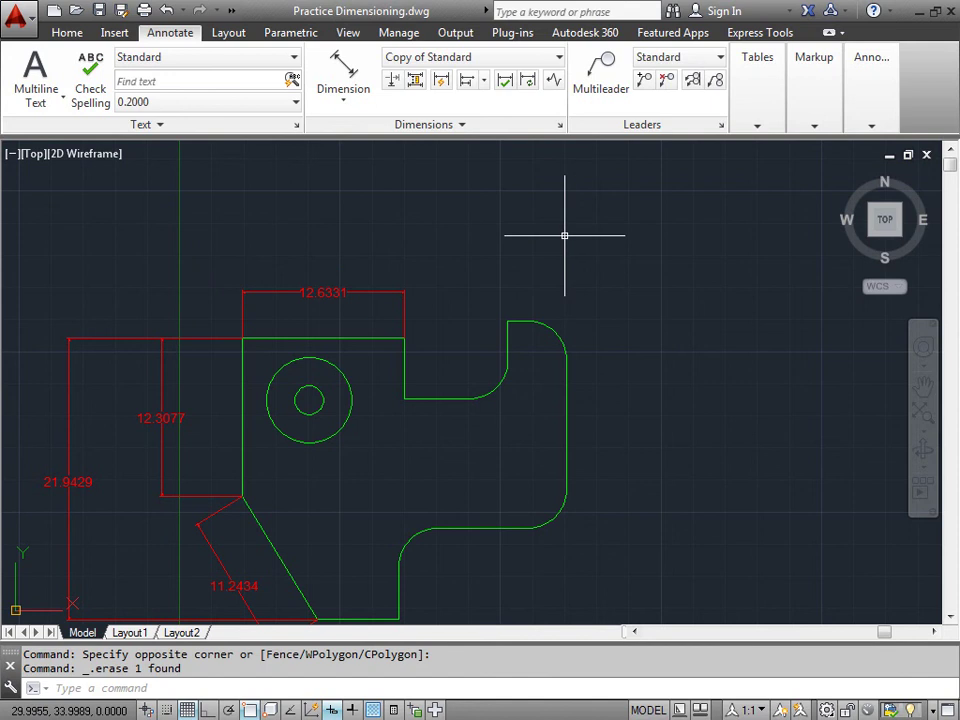
From the 12.6331 baseline, add dimensions 17.6682, 20.6682 and 25.2215 across the top
click(472, 84)
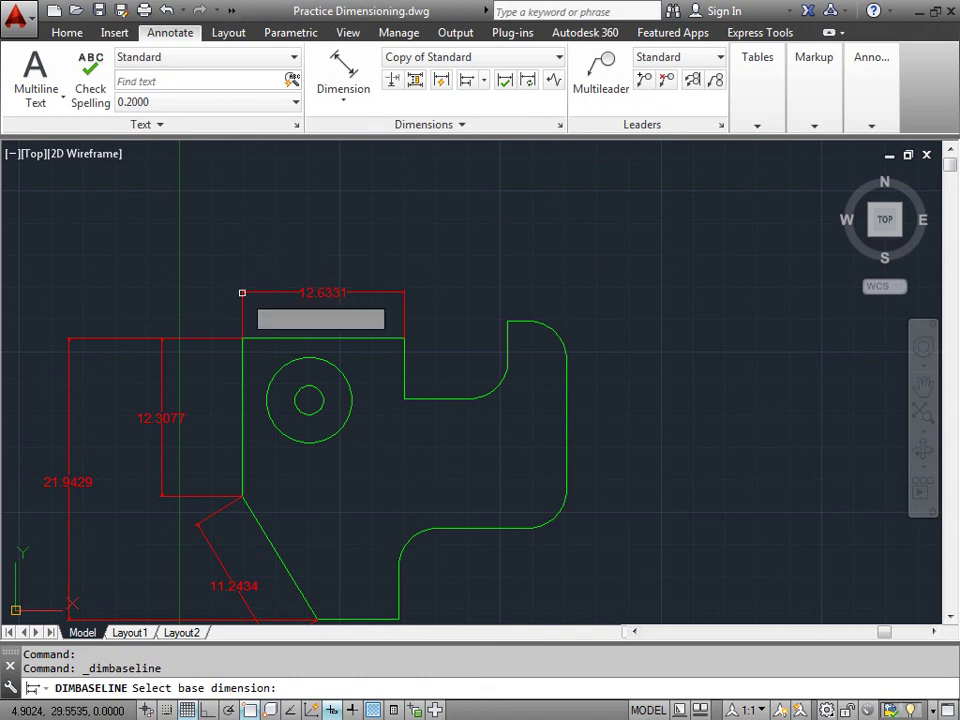
click(242, 311)
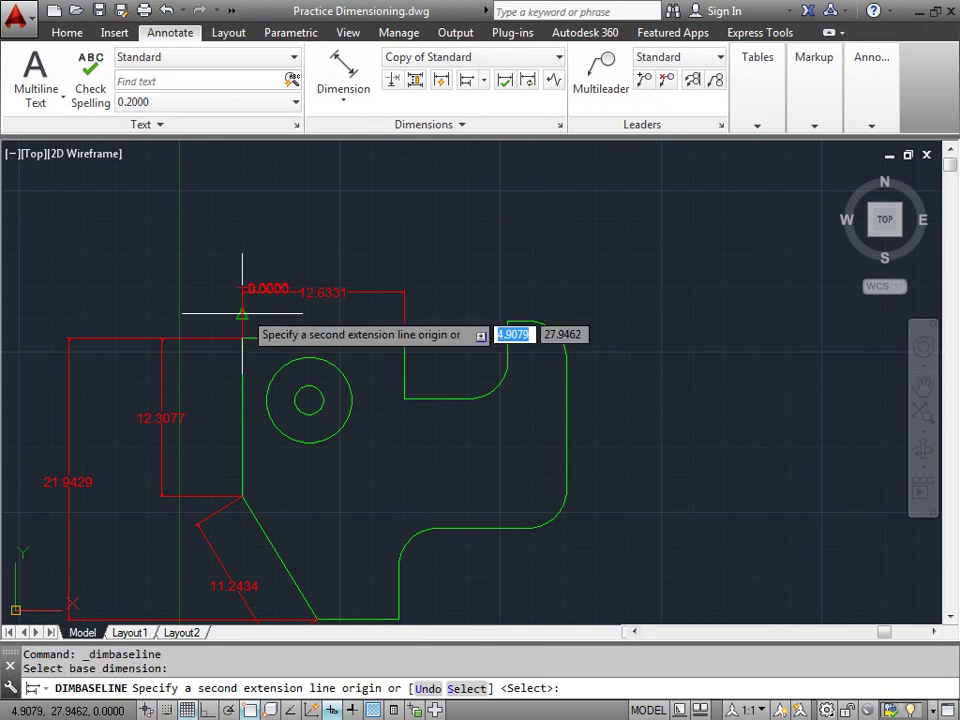
click(469, 399)
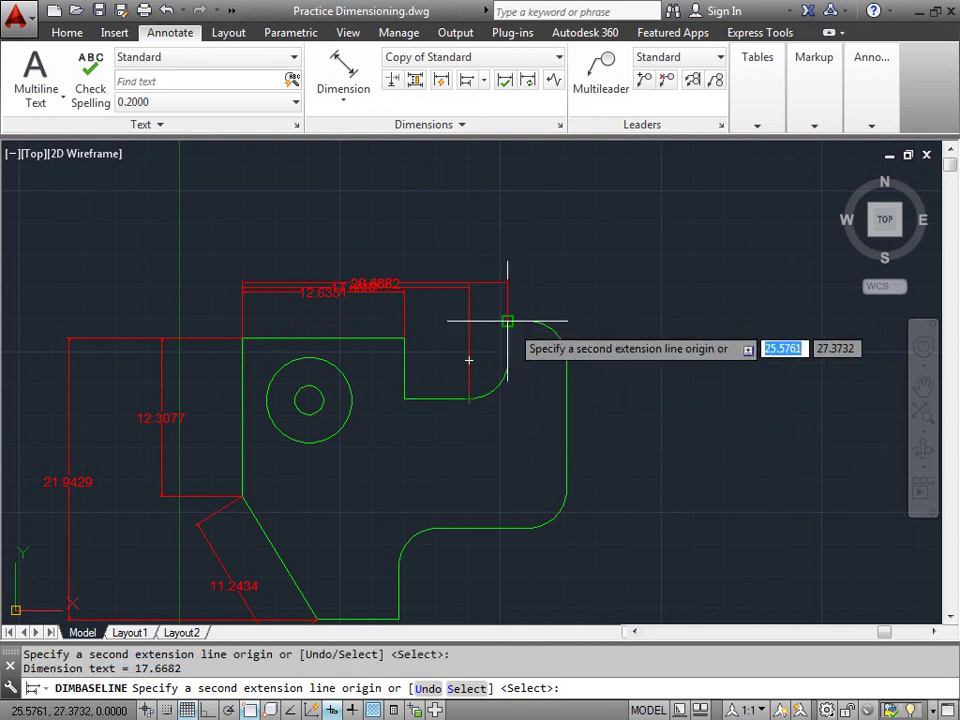
click(508, 321)
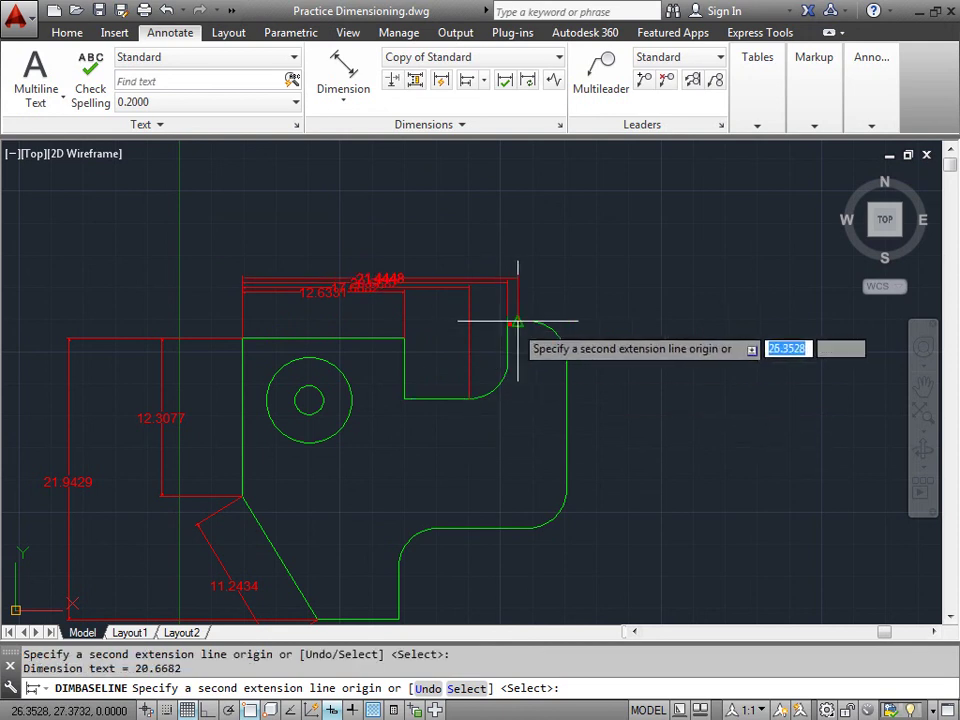
click(566, 359)
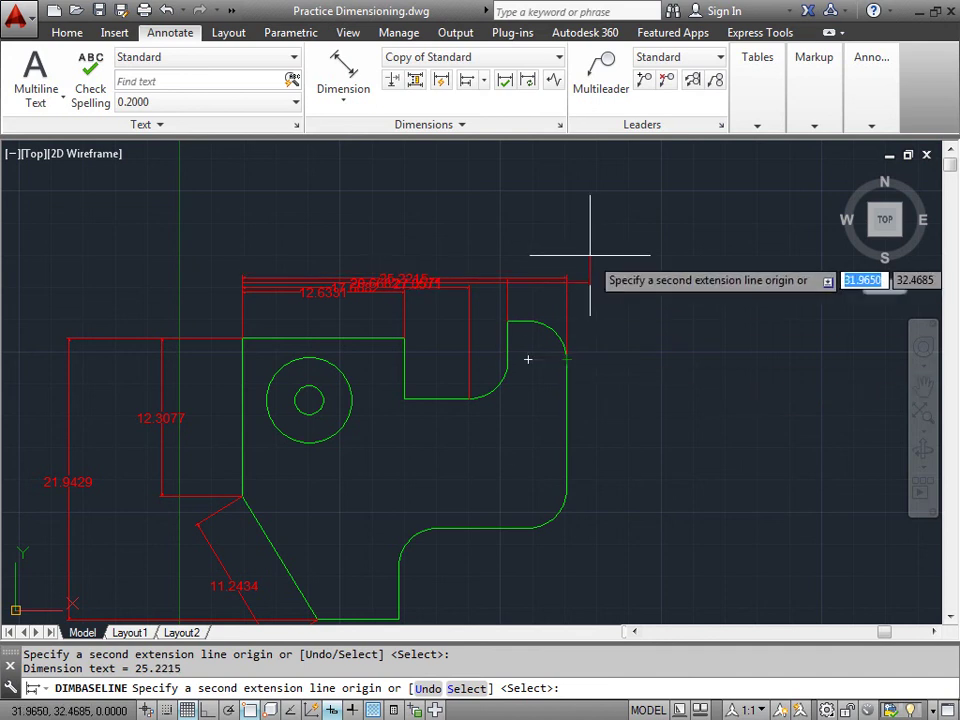
right_click(658, 272)
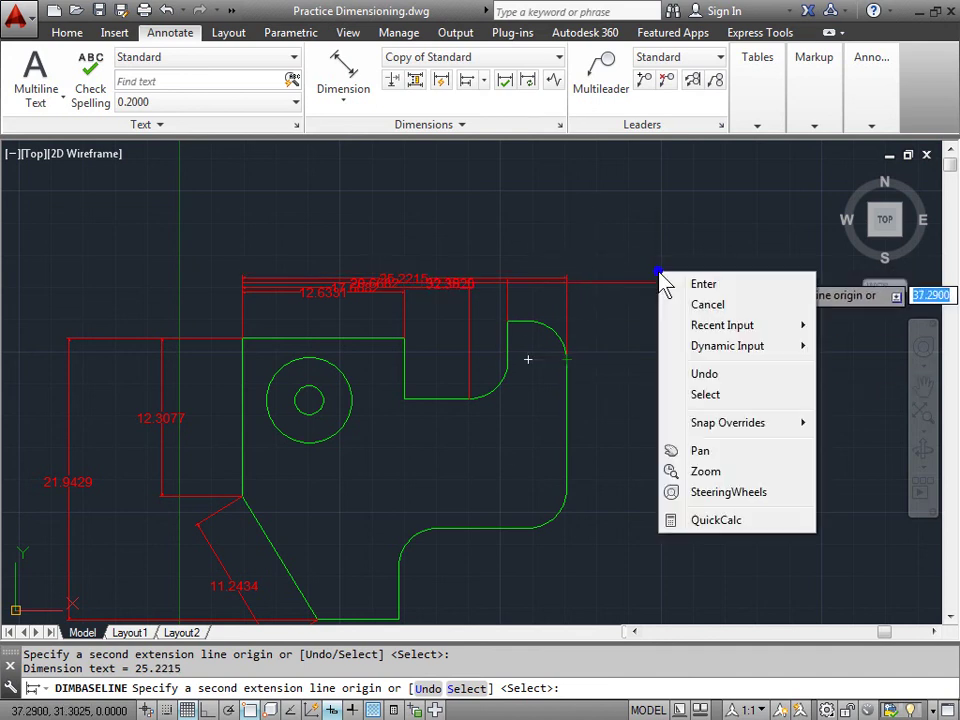
Stack 25.2215, 20.6682 and 17.6682 in evenly spaced rows above the 12.6331 dimension
click(708, 305)
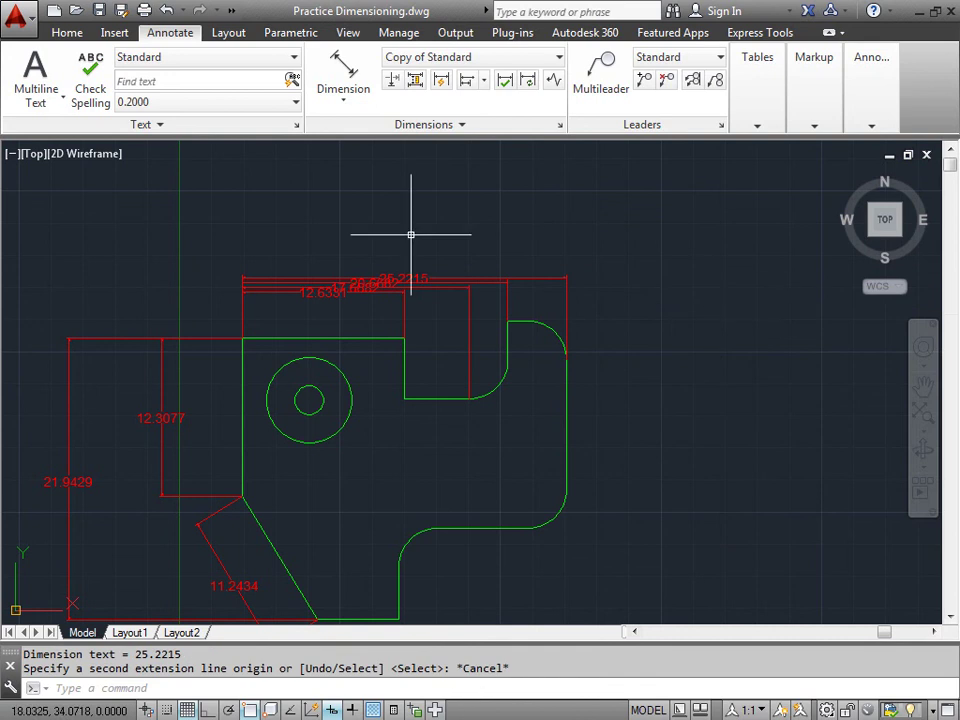
click(410, 277)
click(407, 277)
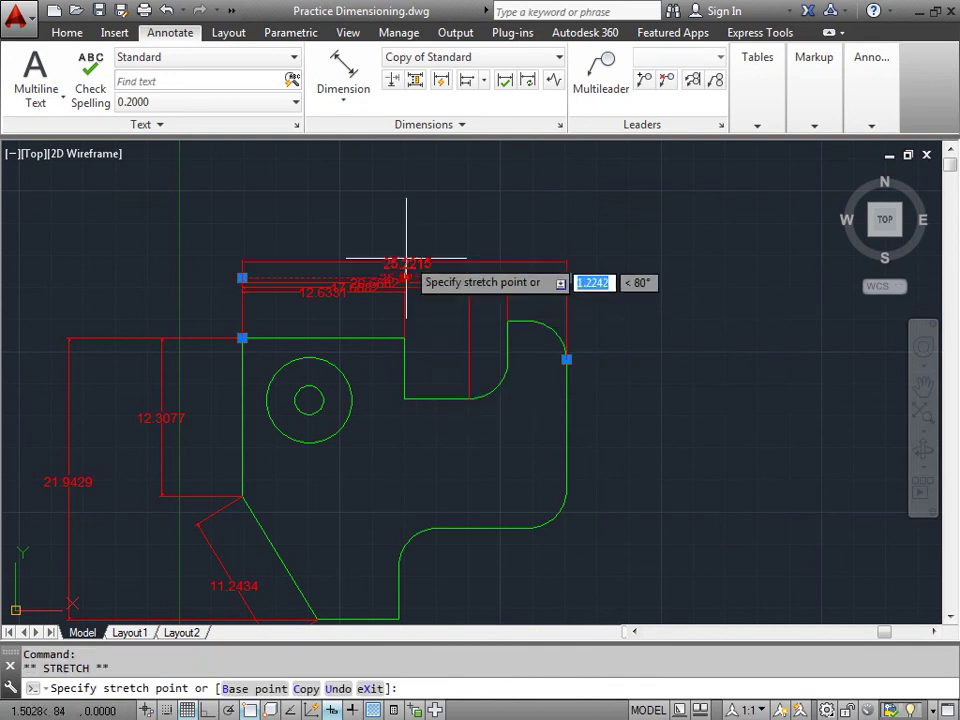
click(405, 167)
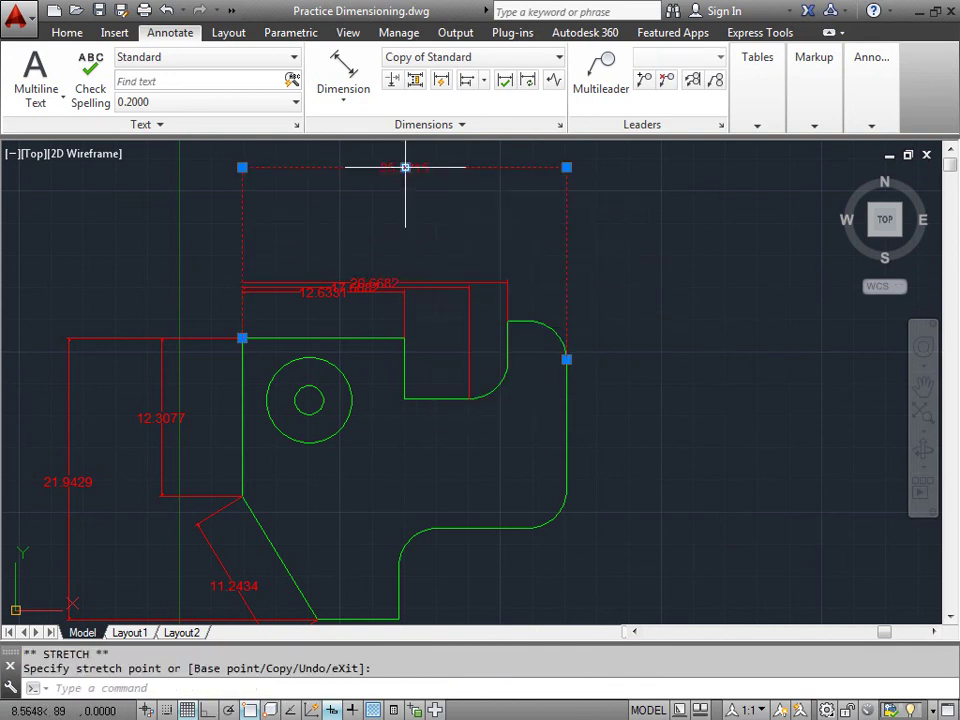
click(386, 281)
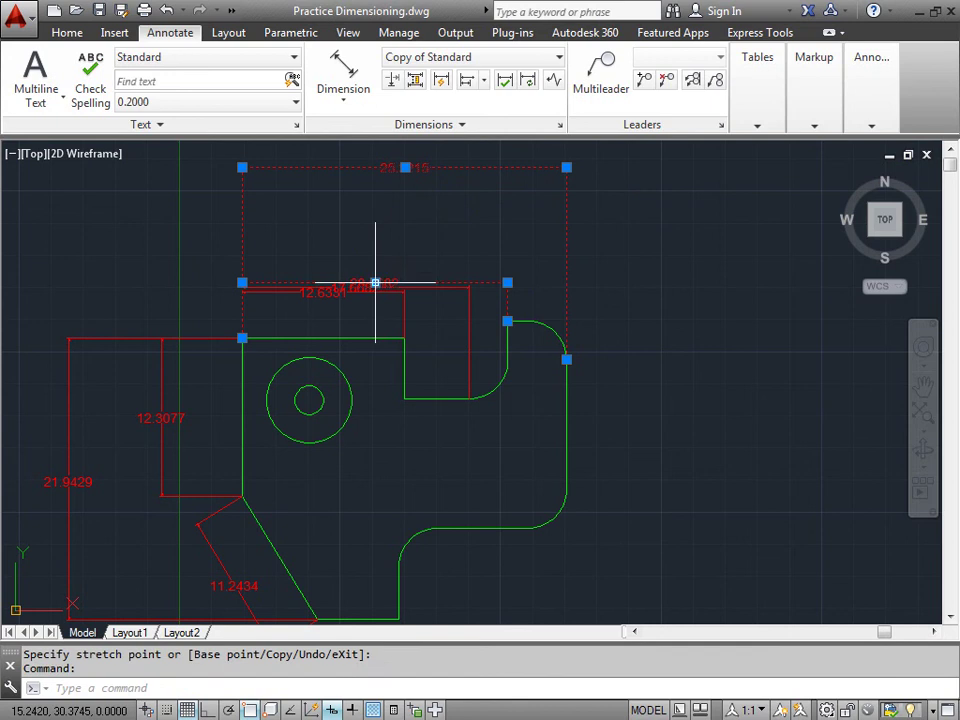
click(376, 285)
click(371, 204)
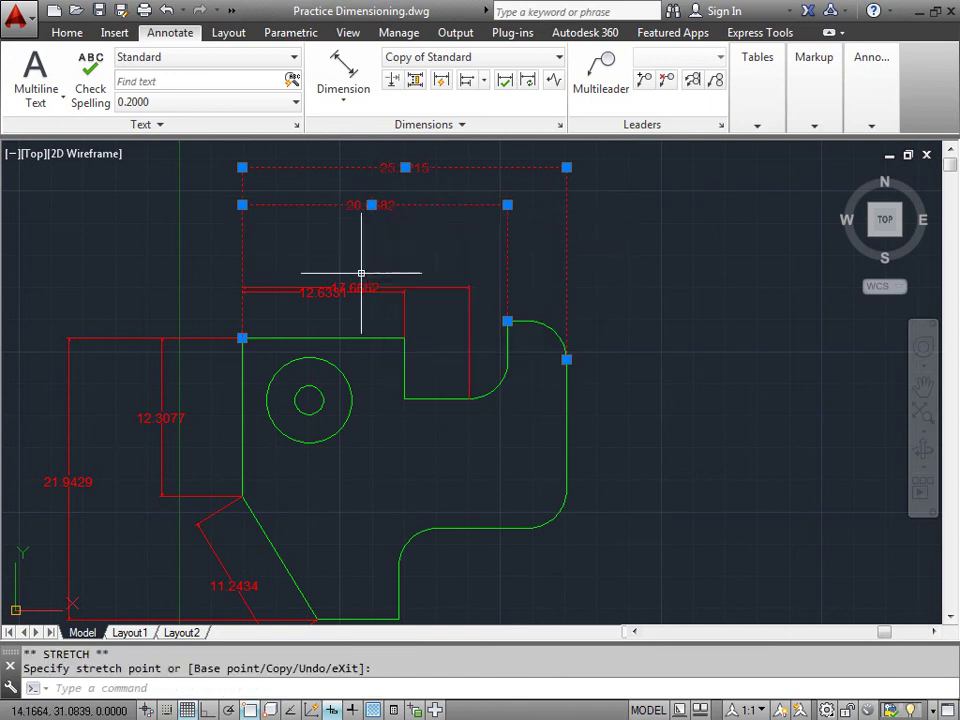
click(348, 287)
click(355, 287)
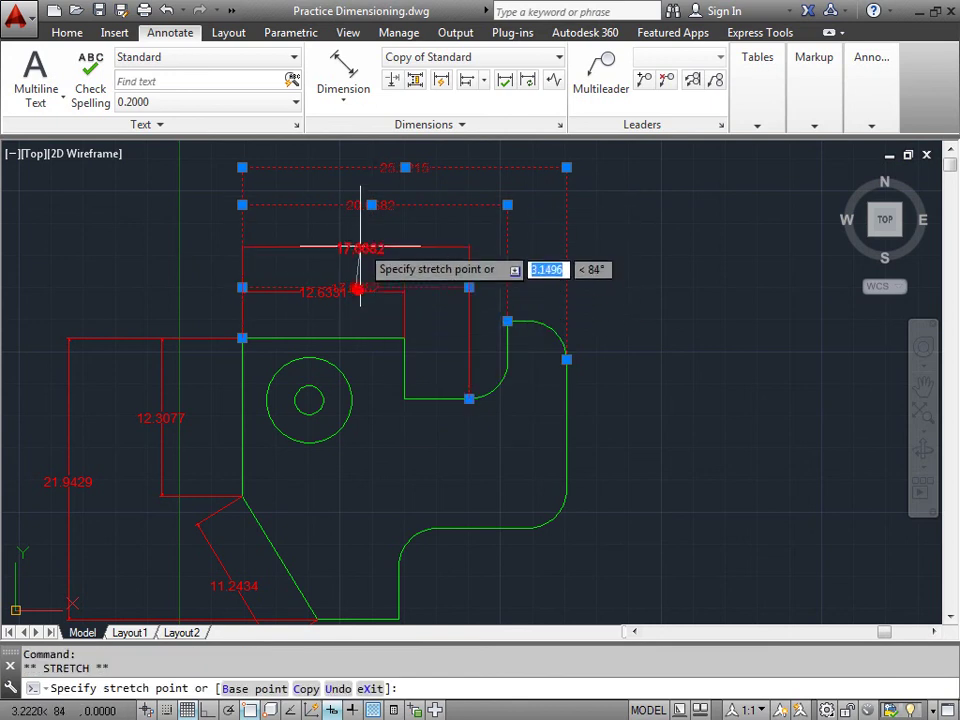
click(360, 242)
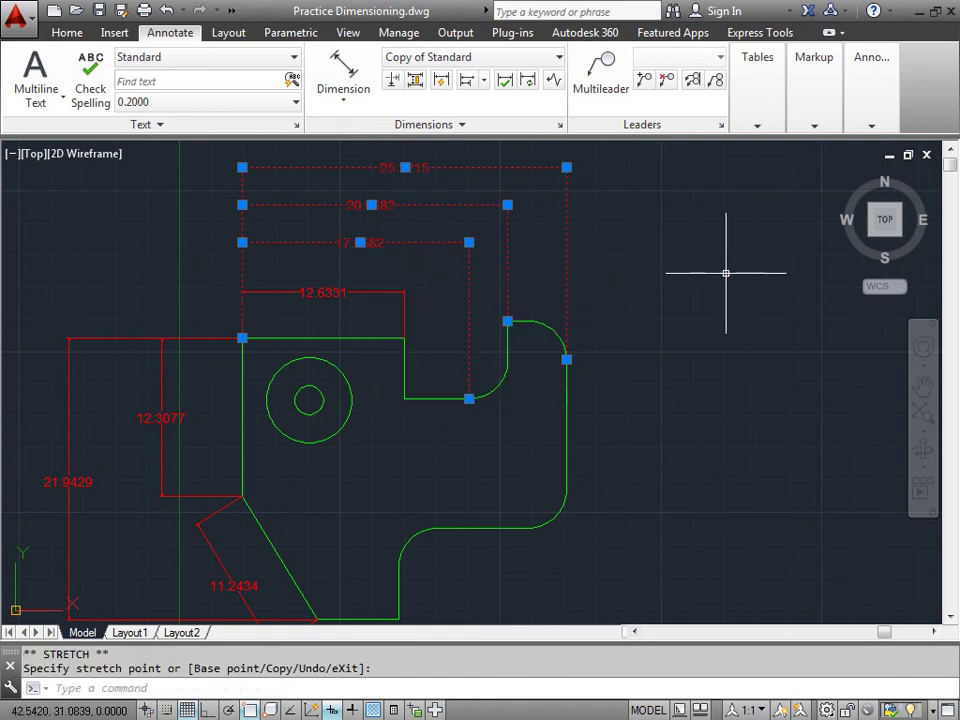
key(Escape)
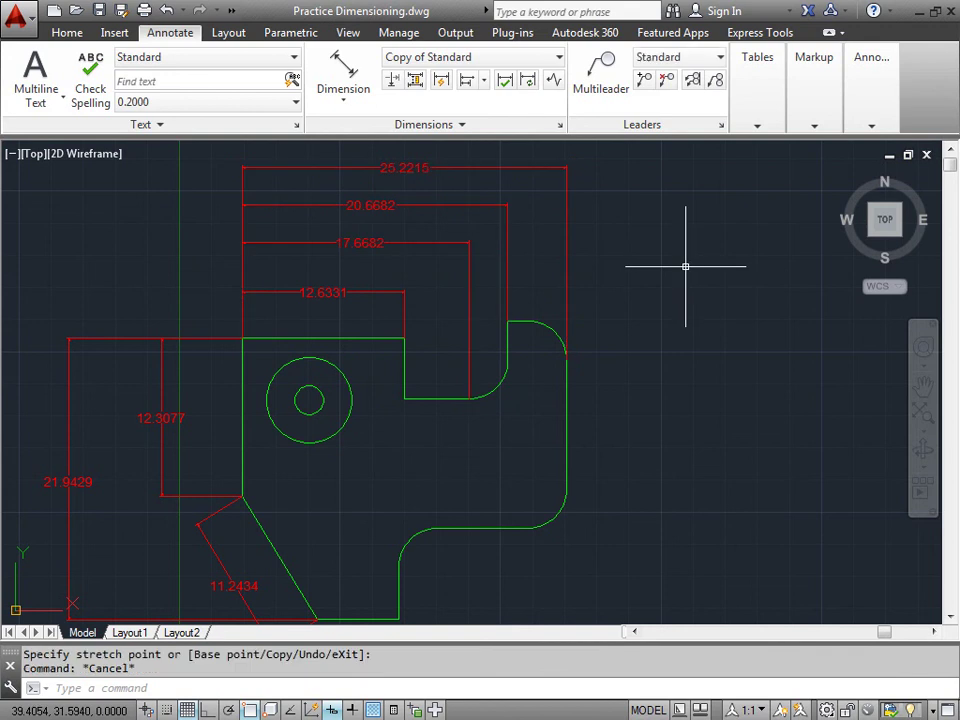